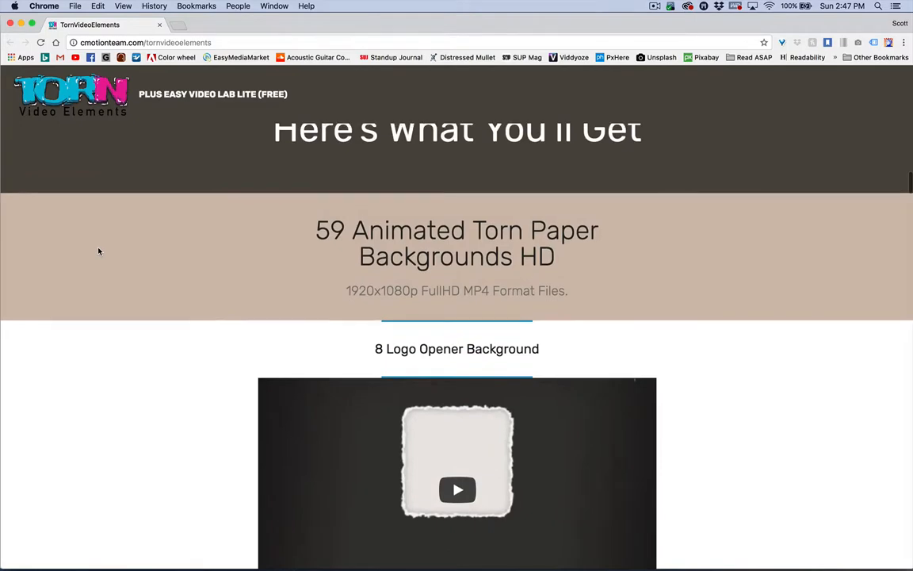
Look through the Torn Video Elements page's animated backgrounds, video transitions and static frames.
{"action": "scroll", "coordinate": [98, 251], "scroll_direction": "up", "scroll_amount": 3}
{"action": "scroll", "coordinate": [98, 252], "scroll_direction": "down", "scroll_amount": 10}
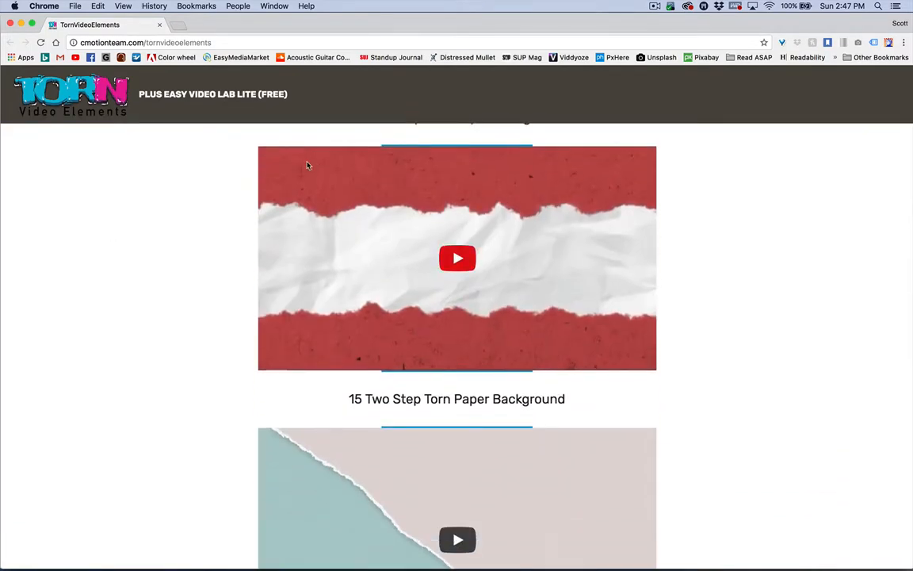
{"action": "scroll", "coordinate": [151, 296], "scroll_direction": "down", "scroll_amount": 6}
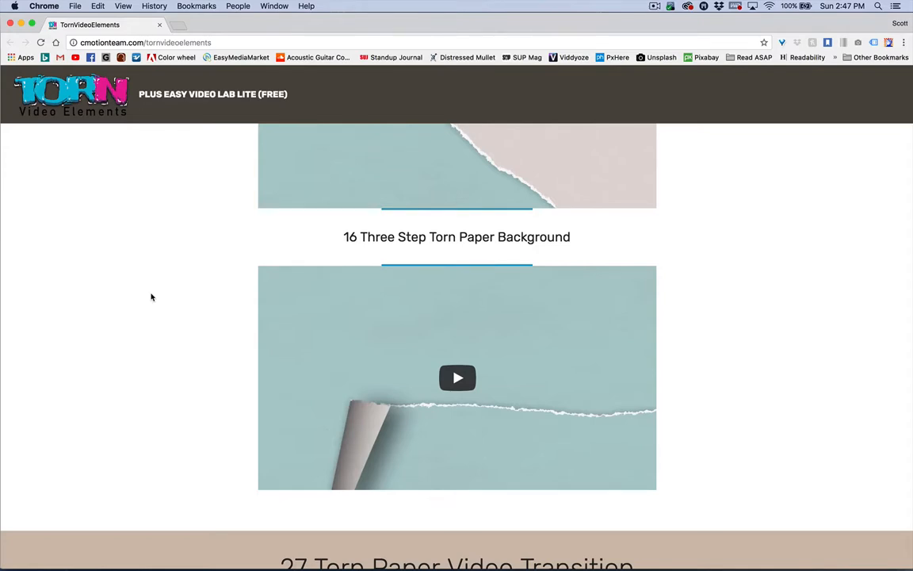
{"action": "scroll", "coordinate": [151, 297], "scroll_direction": "down", "scroll_amount": 15}
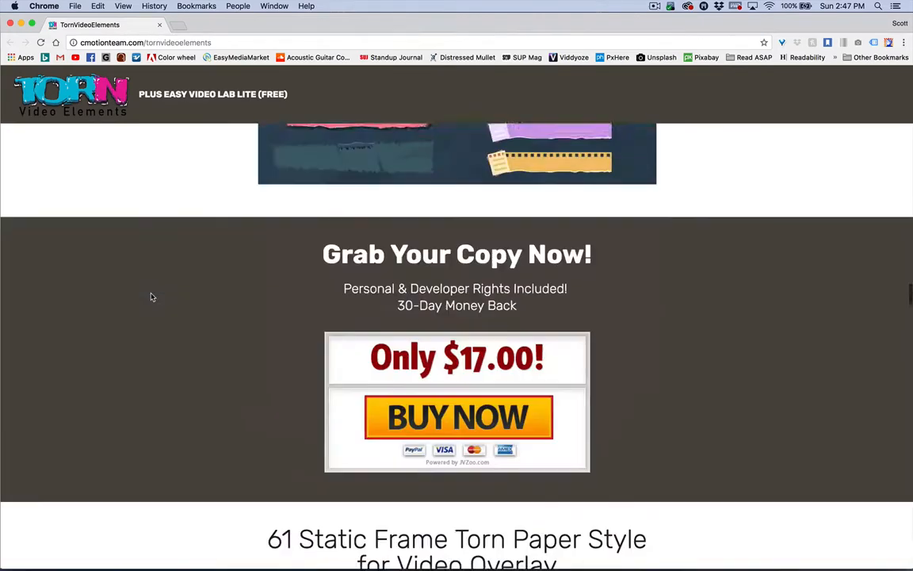
{"action": "scroll", "coordinate": [151, 296], "scroll_direction": "down", "scroll_amount": 12}
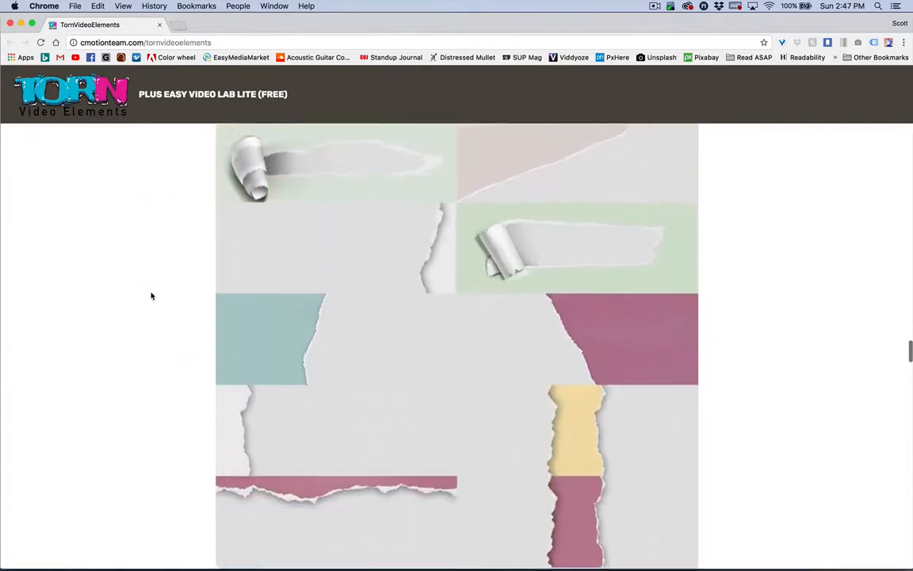
{"action": "scroll", "coordinate": [152, 296], "scroll_direction": "up", "scroll_amount": 20}
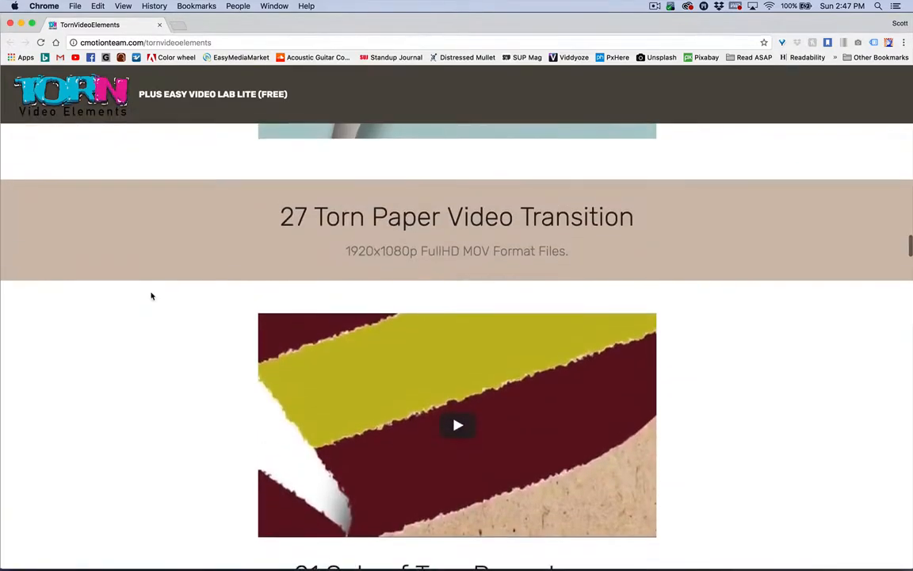
Switch to Easy Video Lab and play the loaded LogoRevealPaperTornRipTemplate.
{"action": "key", "text": "ctrl+Up"}
{"action": "left_click", "coordinate": [151, 163]}
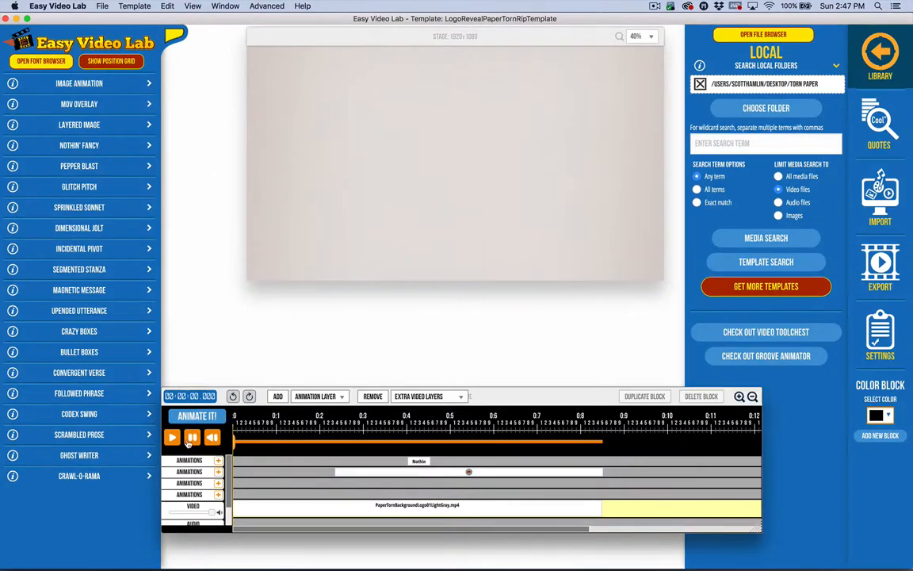
{"action": "left_click", "coordinate": [173, 438]}
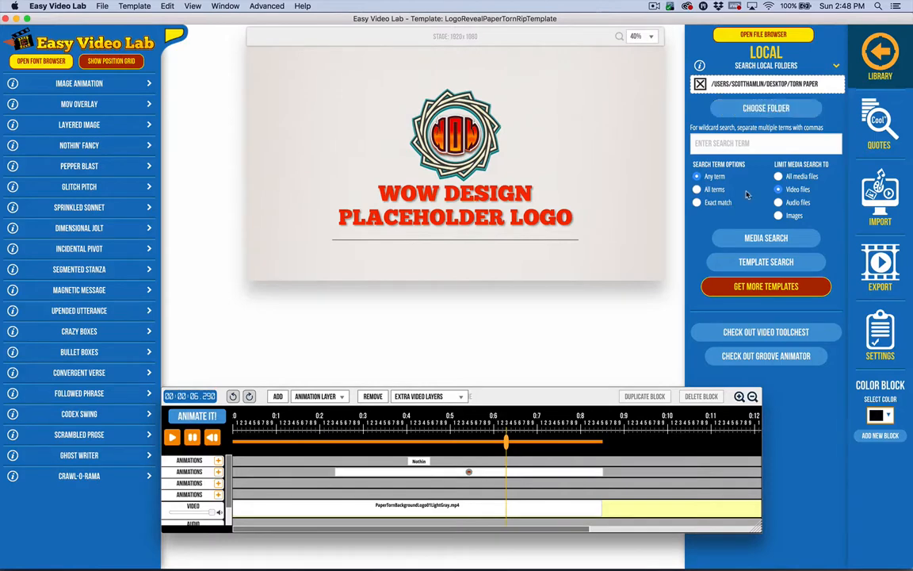
Search the Torn Paper folder for templates and preview the photo frame, background, frame, lower third and transition templates.
{"action": "left_click", "coordinate": [741, 261]}
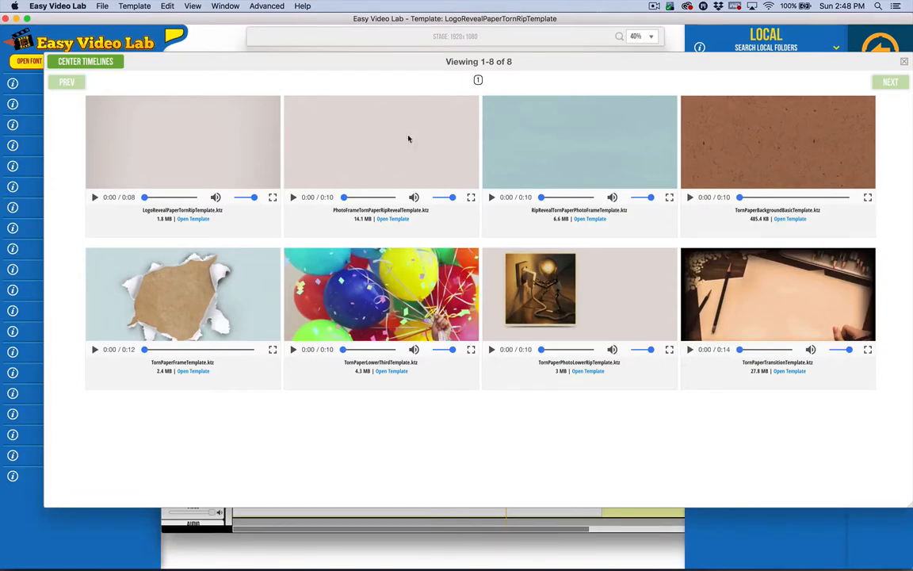
{"action": "left_click", "coordinate": [293, 197]}
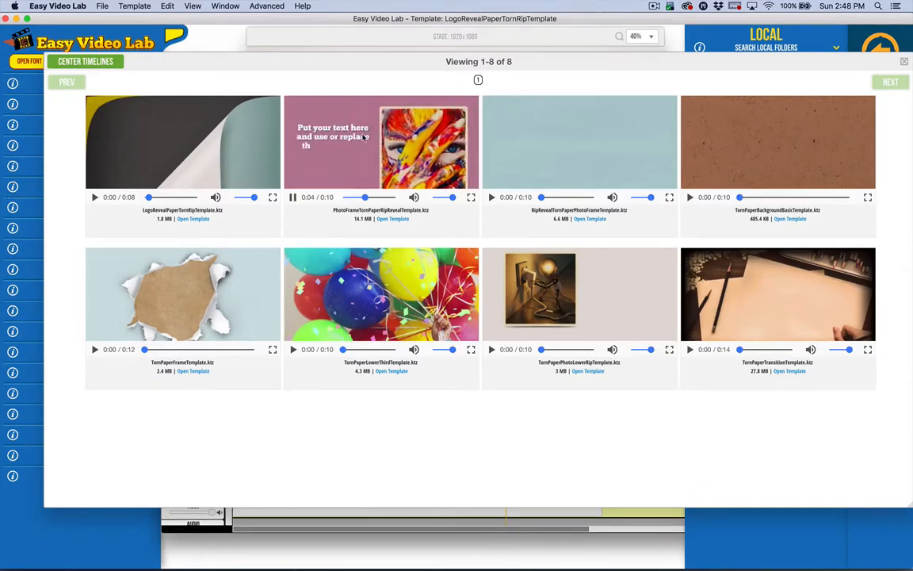
{"action": "left_click", "coordinate": [511, 175]}
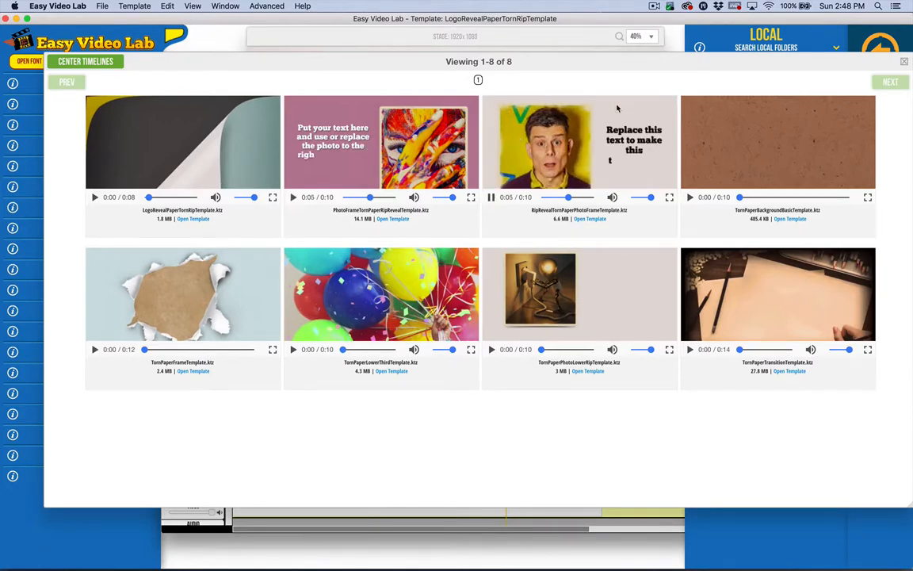
{"action": "left_click", "coordinate": [732, 136]}
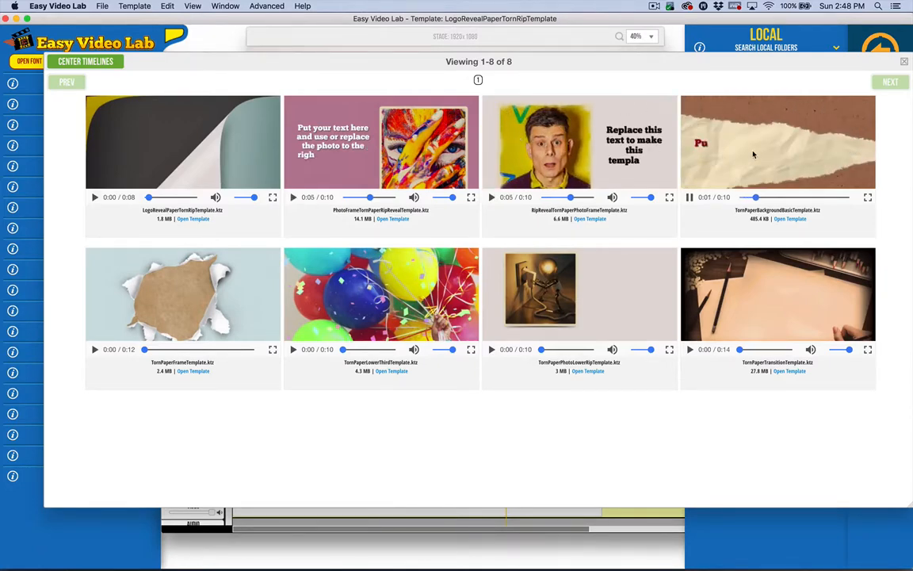
{"action": "left_click", "coordinate": [589, 121]}
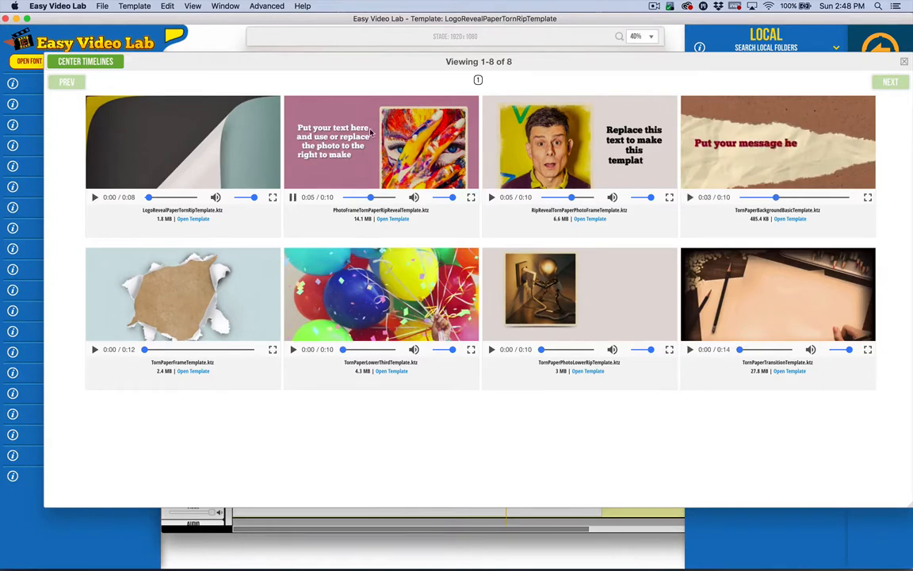
{"action": "mouse_move", "coordinate": [190, 249]}
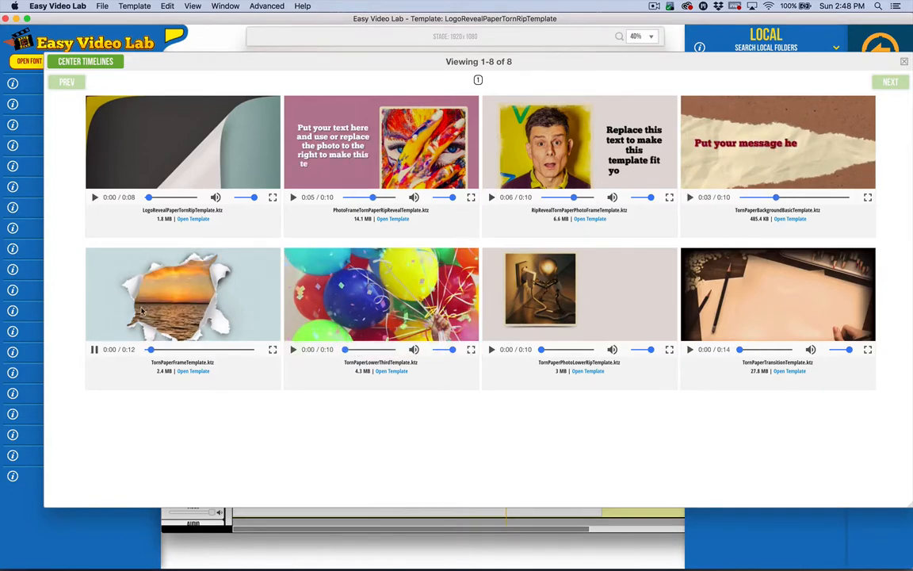
{"action": "mouse_move", "coordinate": [337, 340]}
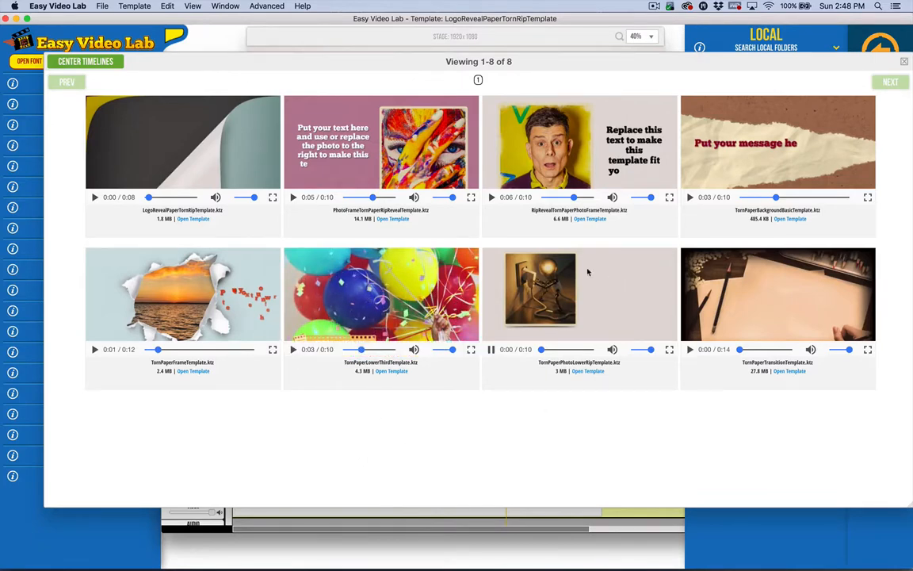
{"action": "mouse_move", "coordinate": [584, 278]}
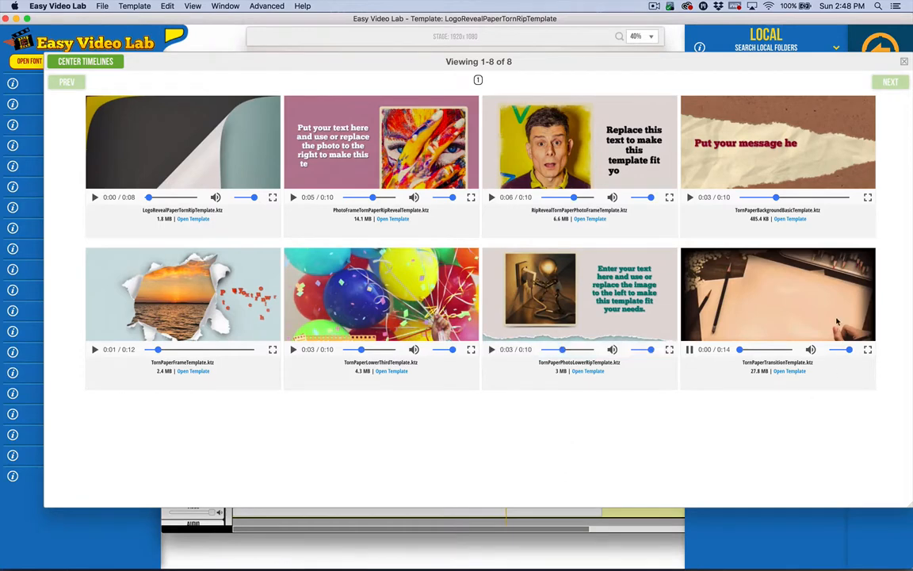
{"action": "mouse_move", "coordinate": [824, 313]}
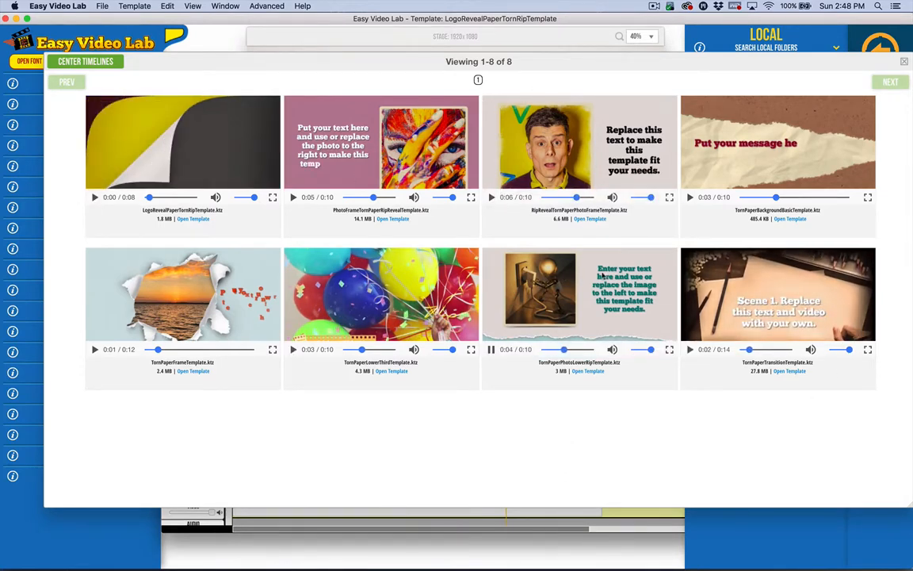
{"action": "mouse_move", "coordinate": [708, 184]}
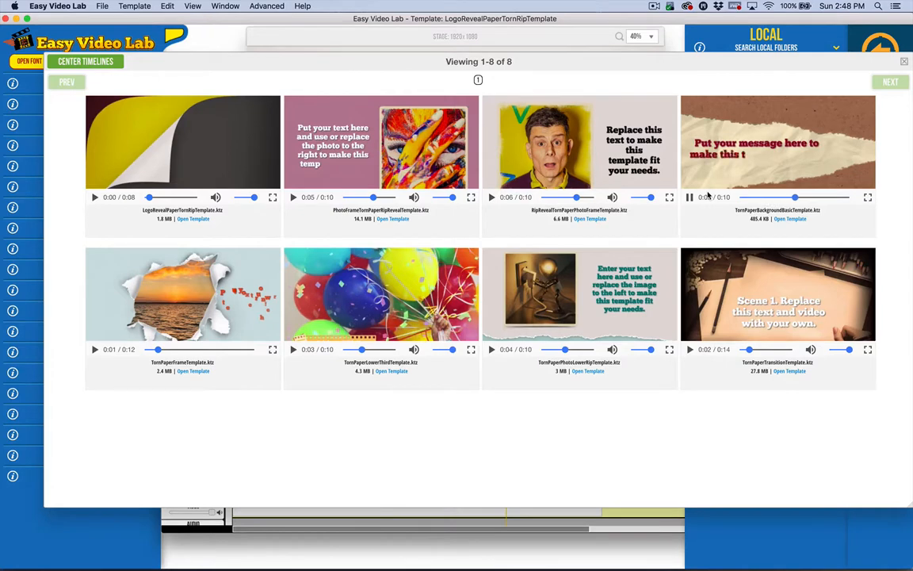
{"action": "mouse_move", "coordinate": [742, 270]}
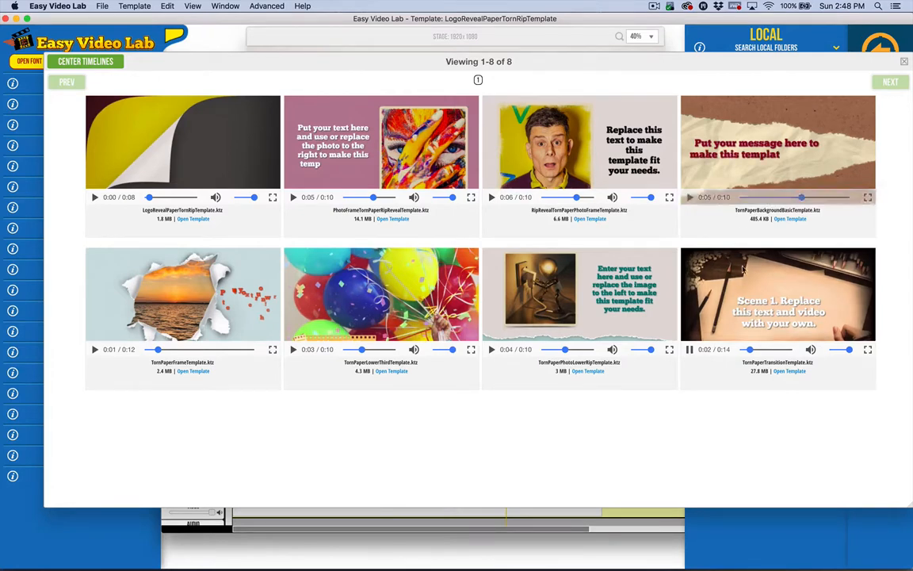
Open TornPaperTransitionTemplate and preview the torn paper transition between its two scenes.
{"action": "left_click", "coordinate": [784, 371]}
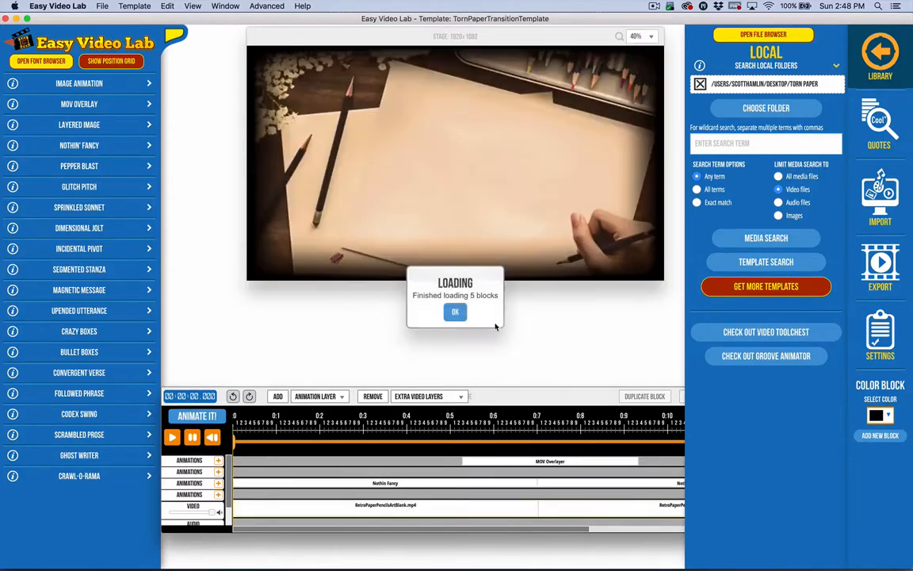
{"action": "left_click", "coordinate": [455, 312]}
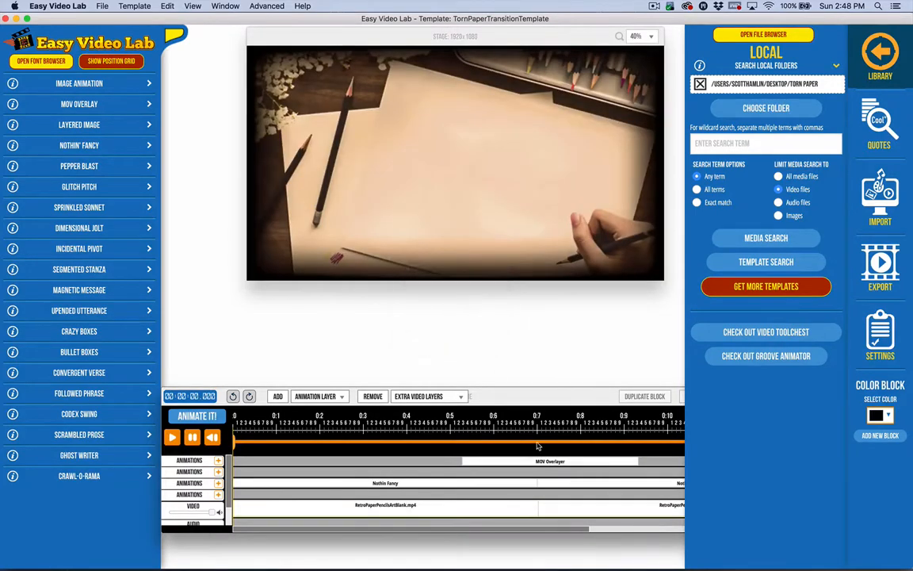
{"action": "left_click", "coordinate": [529, 443]}
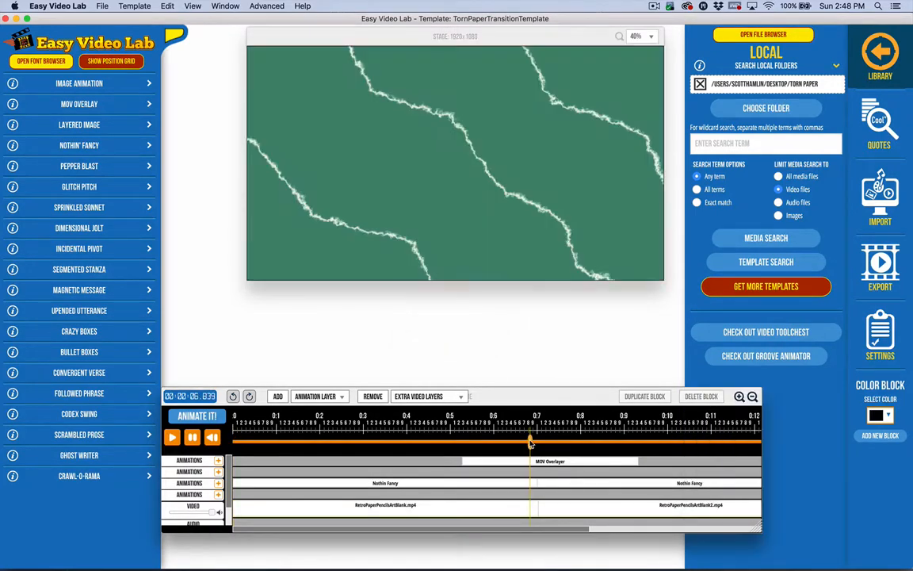
{"action": "left_click", "coordinate": [428, 444]}
{"action": "left_click", "coordinate": [173, 437]}
Delete the MOV Overlayer block covering the change from Scene 1 to Scene 2.
{"action": "left_click", "coordinate": [510, 462]}
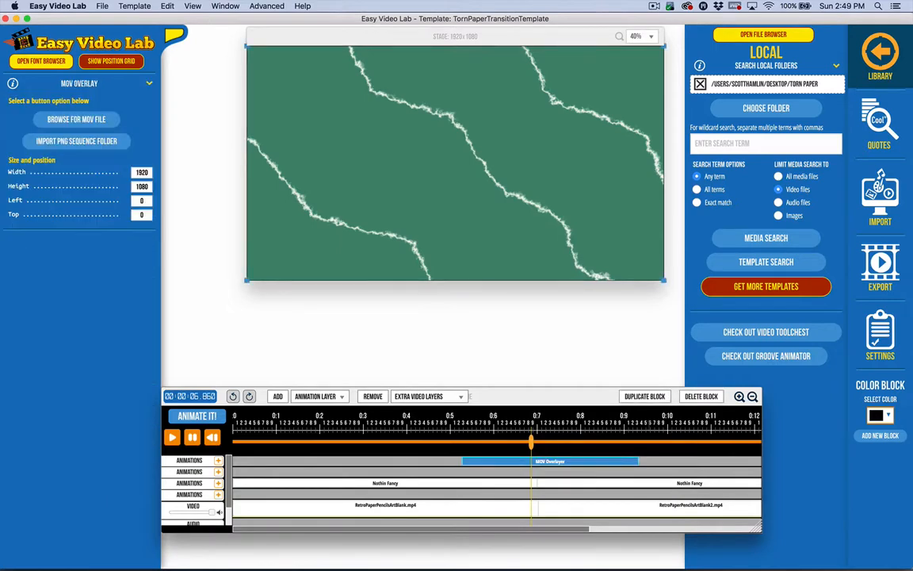
{"action": "left_click", "coordinate": [682, 399]}
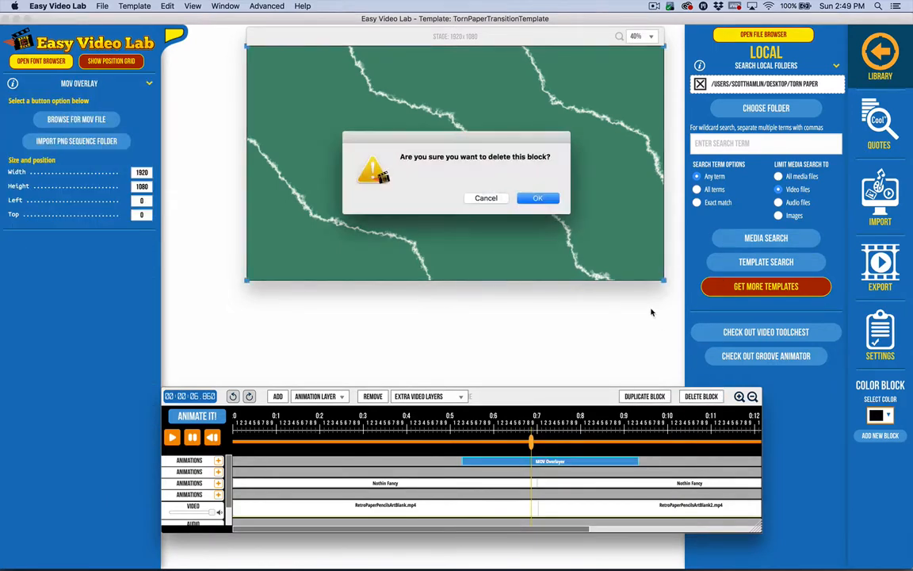
{"action": "left_click", "coordinate": [537, 198]}
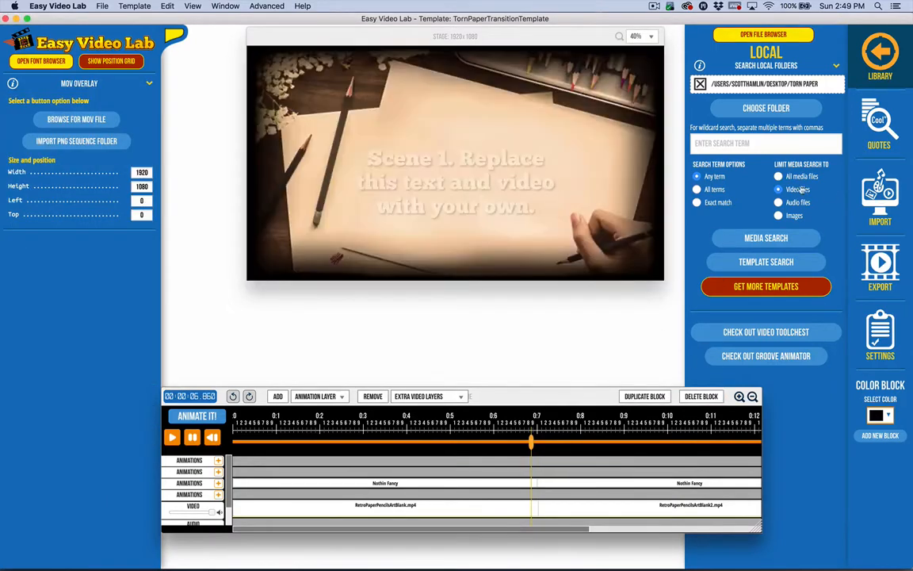
Replace the local search folder with the 24 Transition folder inside Torn Paper.
{"action": "left_click", "coordinate": [700, 84]}
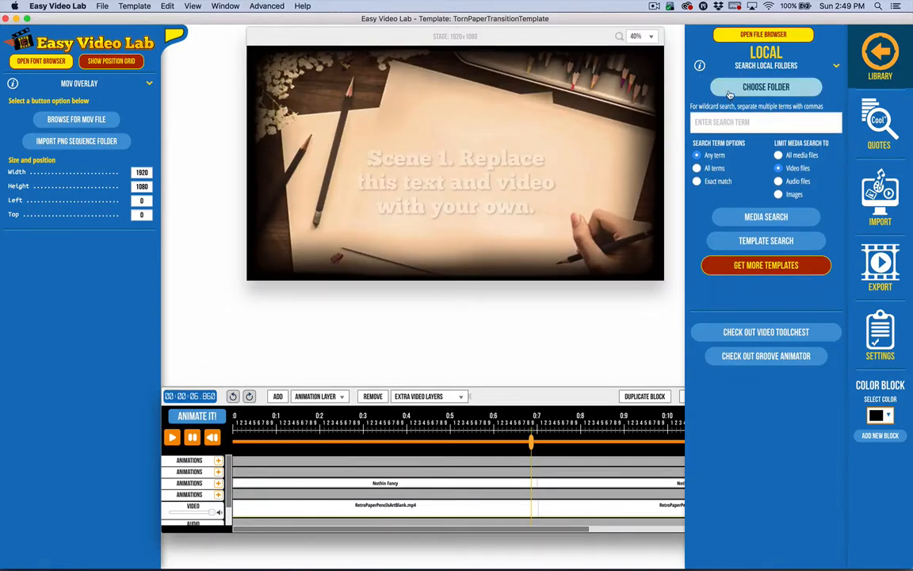
{"action": "left_click", "coordinate": [730, 93]}
{"action": "double_click", "coordinate": [251, 188]}
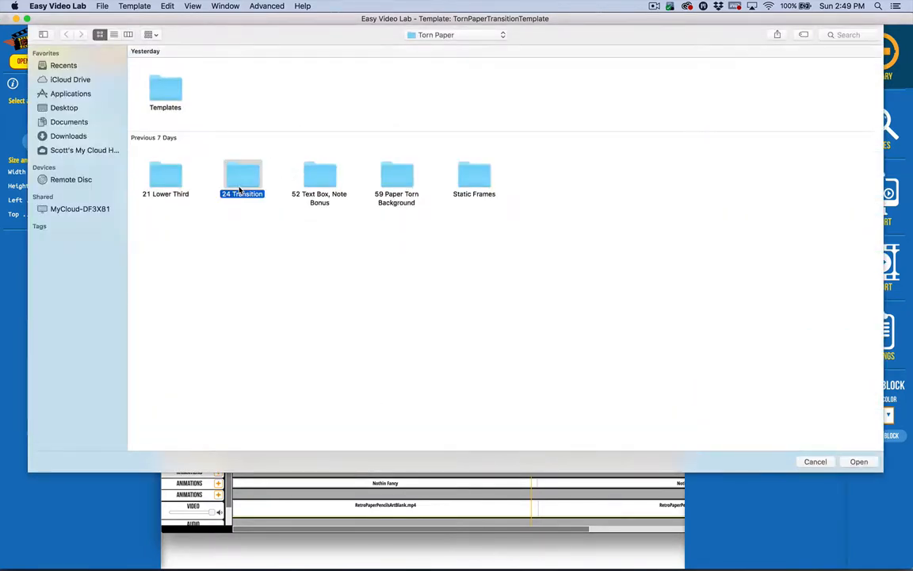
{"action": "left_click", "coordinate": [859, 462]}
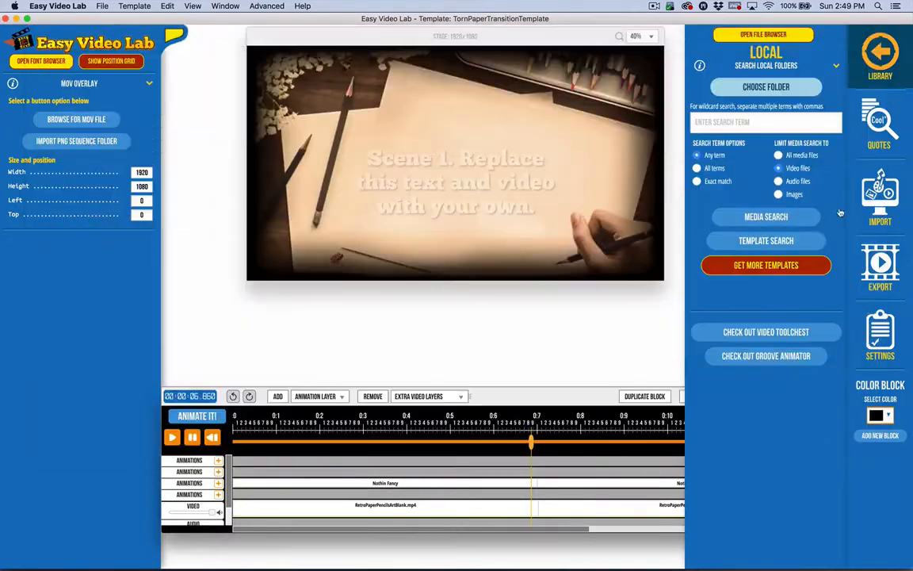
Search the folder's video files and try to add BrownRedDarkPageTurnFlipPaperHorizontalTransition.mov as a MOV overlay without an animation block.
{"action": "left_click", "coordinate": [690, 246]}
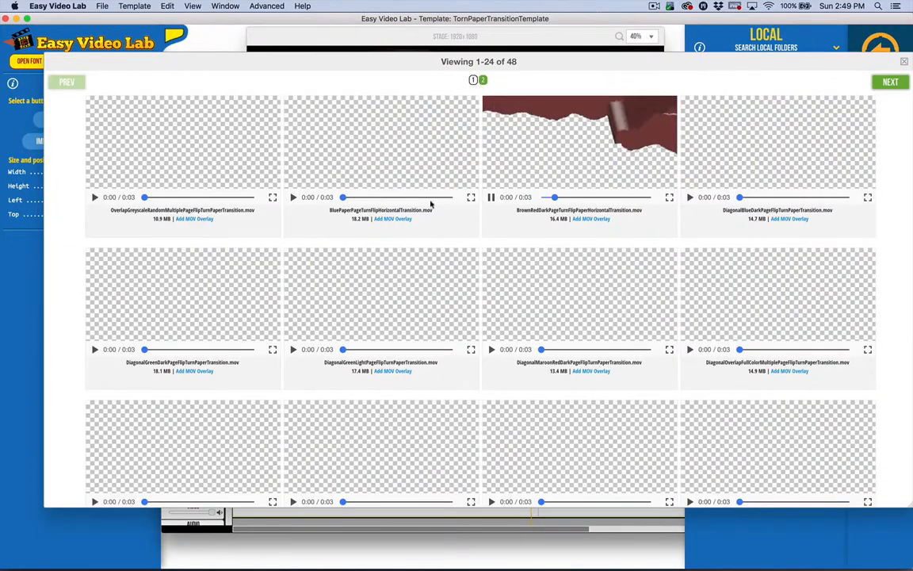
{"action": "left_click", "coordinate": [586, 219]}
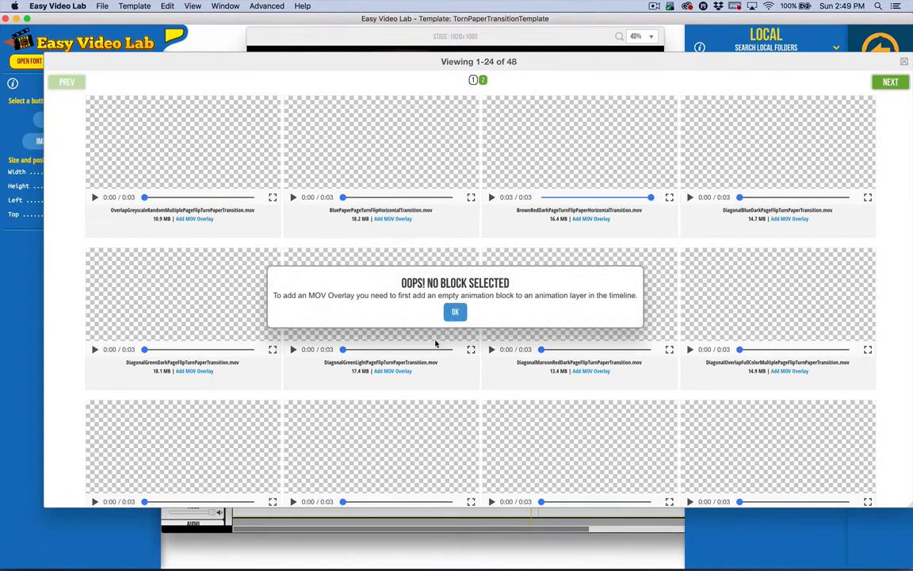
{"action": "left_click", "coordinate": [452, 318]}
{"action": "left_click", "coordinate": [906, 59]}
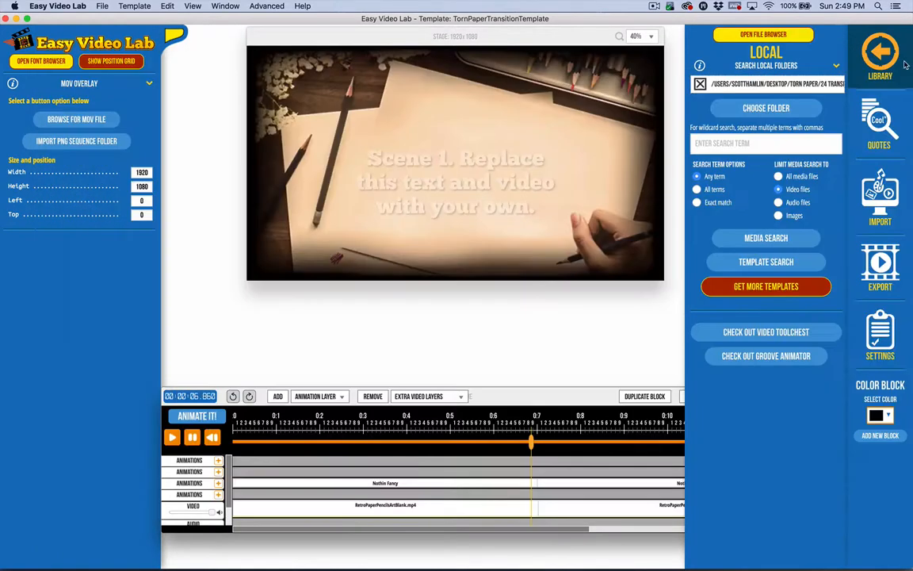
Add an animation block on the uppermost animation layer at about 5.06 s and fill it with BrownRedDarkPageTurnFlipPaperHorizontalTransition.mov as a MOV overlay.
{"action": "left_click", "coordinate": [454, 445]}
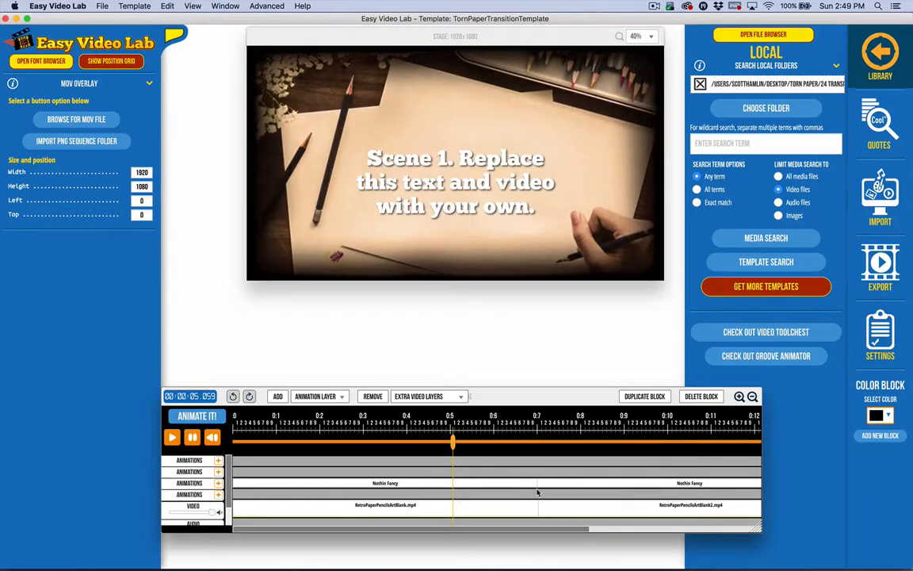
{"action": "left_click", "coordinate": [198, 414]}
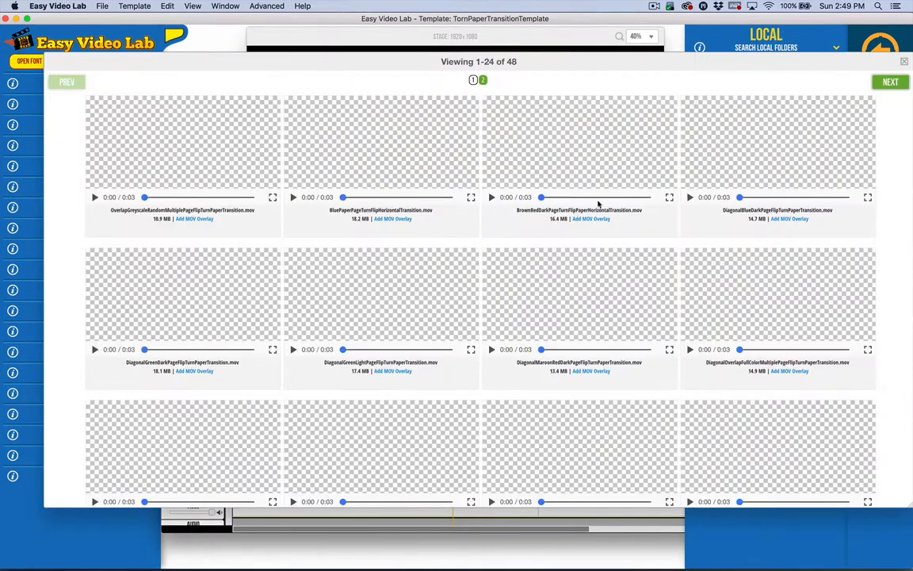
{"action": "left_click", "coordinate": [603, 219]}
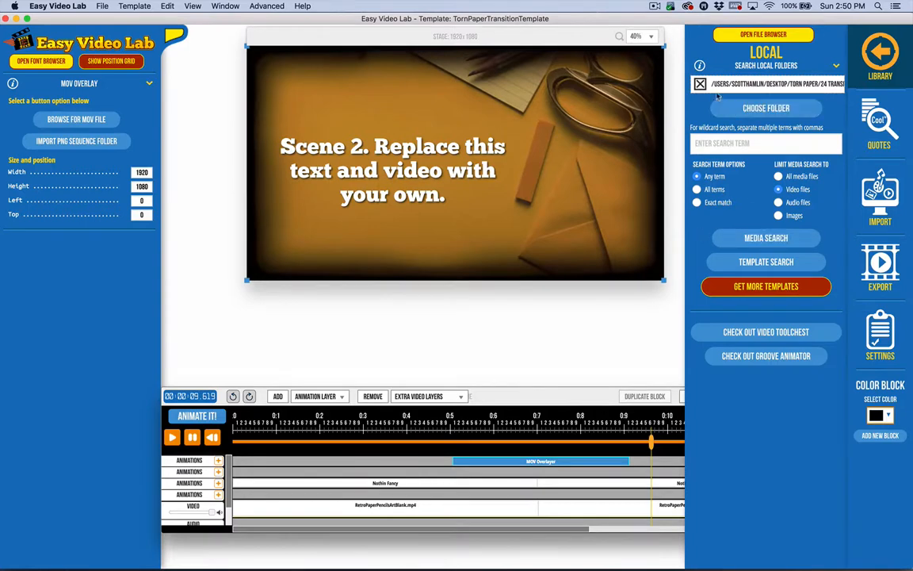
Try to search the 24 Transition folder for templates.
{"action": "left_click", "coordinate": [766, 237]}
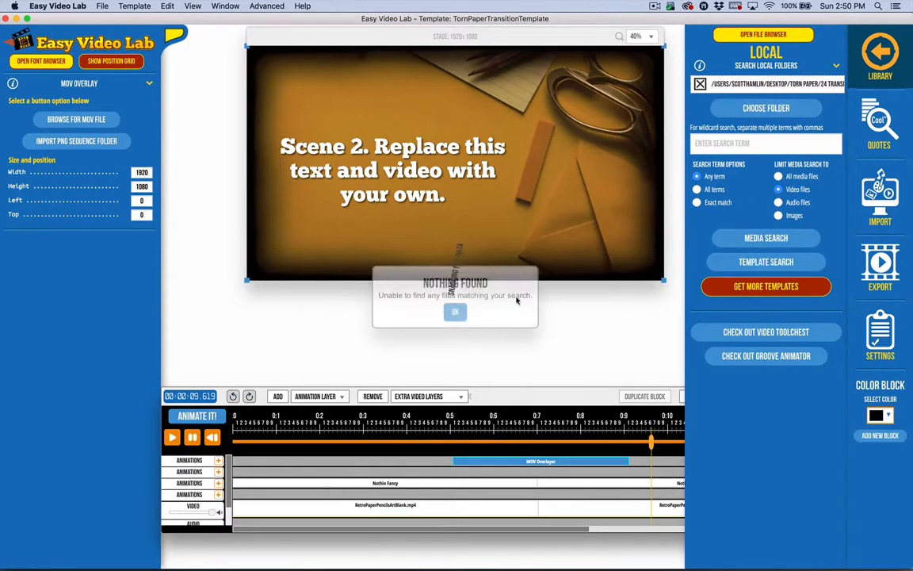
{"action": "left_click", "coordinate": [455, 312]}
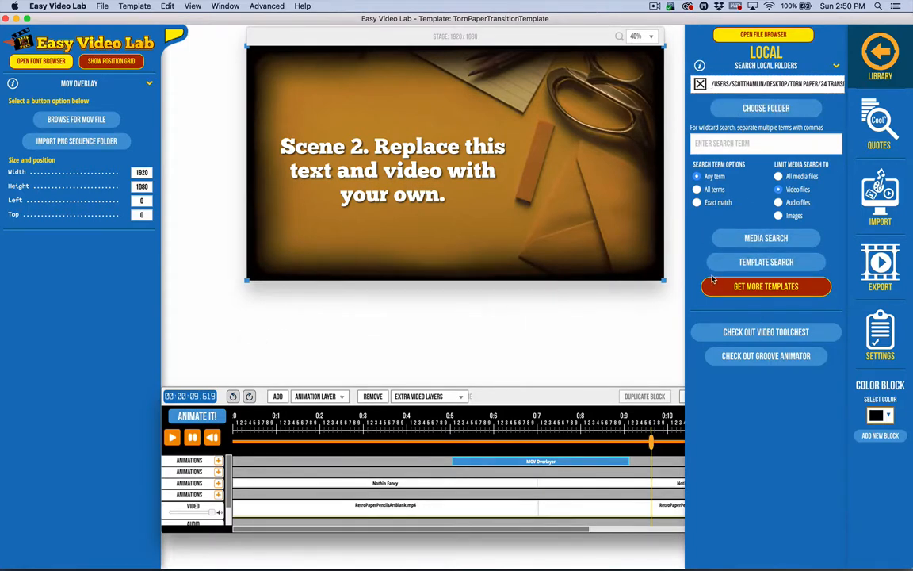
Replace the 24 Transition folder with its parent Torn Paper folder as the local search folder.
{"action": "left_click", "coordinate": [745, 238]}
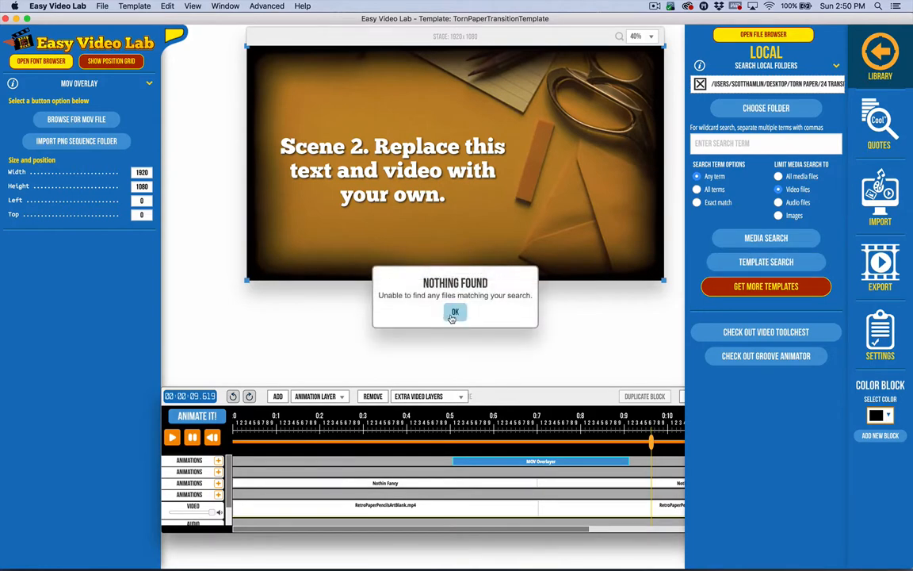
{"action": "left_click", "coordinate": [455, 310]}
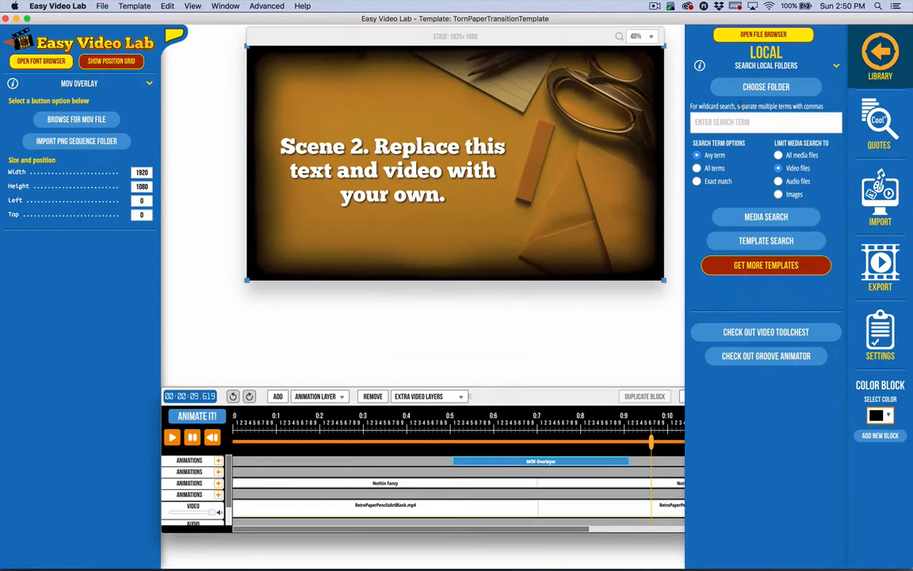
{"action": "left_click", "coordinate": [765, 108]}
{"action": "left_click", "coordinate": [449, 36]}
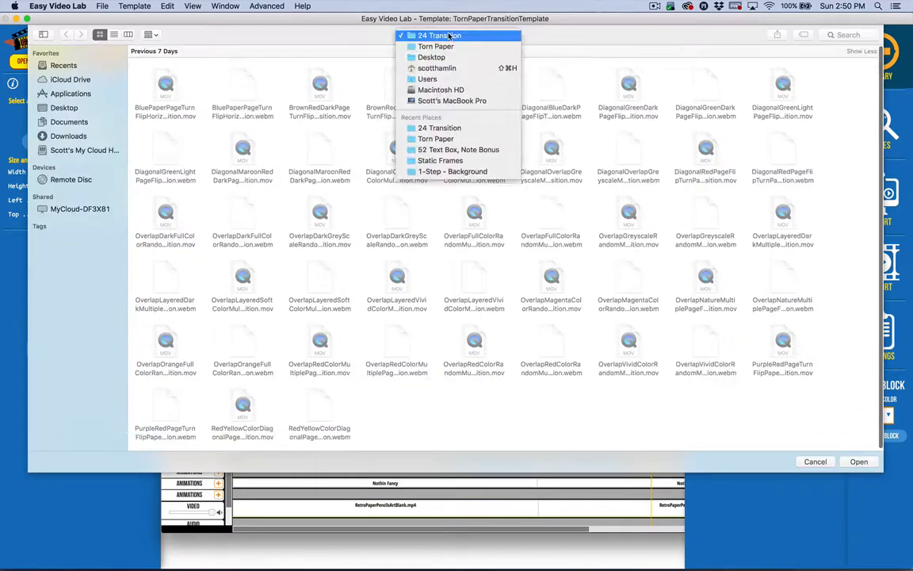
{"action": "left_click", "coordinate": [440, 46]}
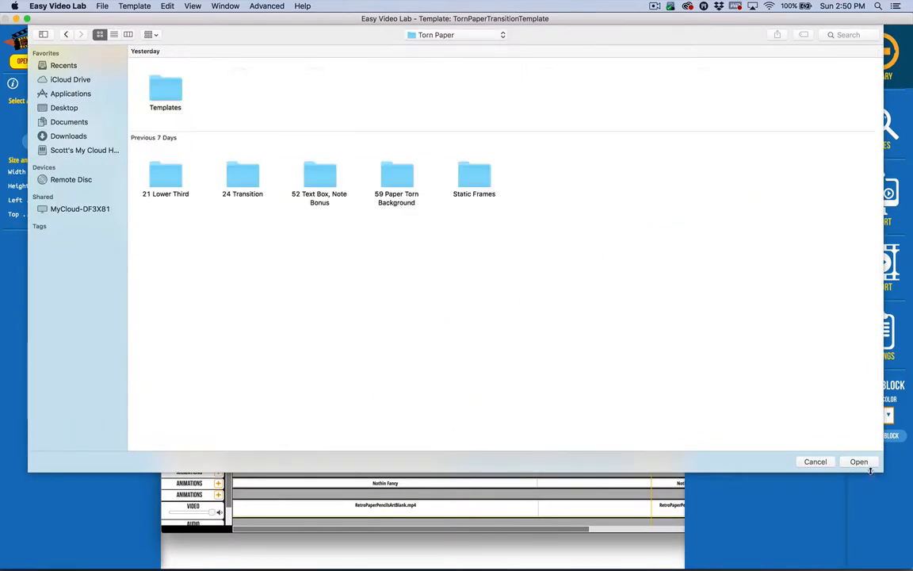
{"action": "left_click", "coordinate": [862, 462]}
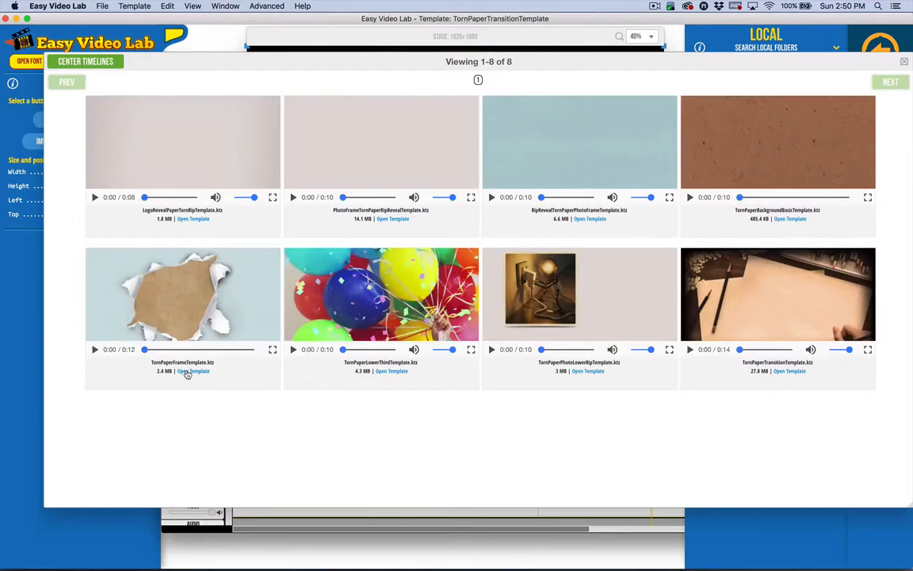
Load TornPaperFrameTemplate from the Torn Paper template search, select its sunset image block and preview the stage at about 7.83 s.
{"action": "left_click", "coordinate": [190, 371]}
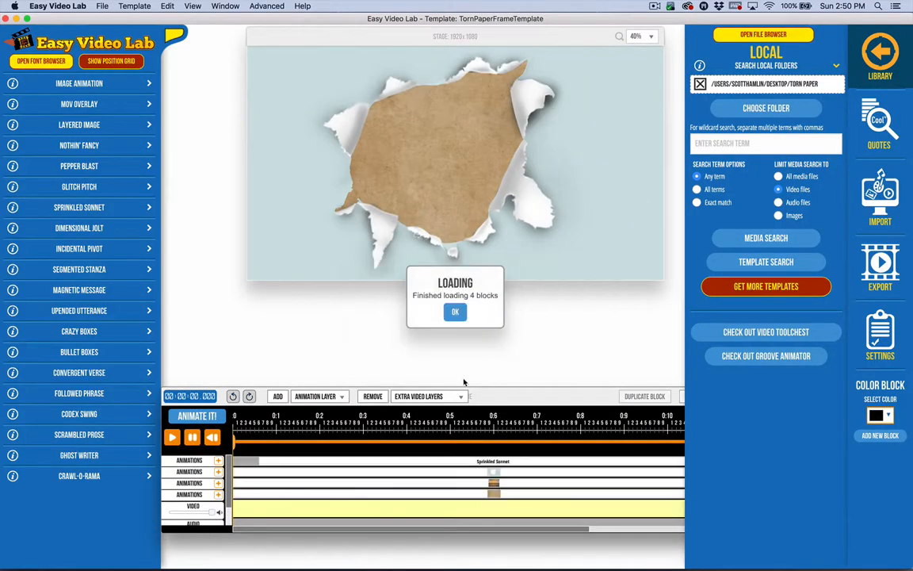
{"action": "left_click", "coordinate": [458, 313]}
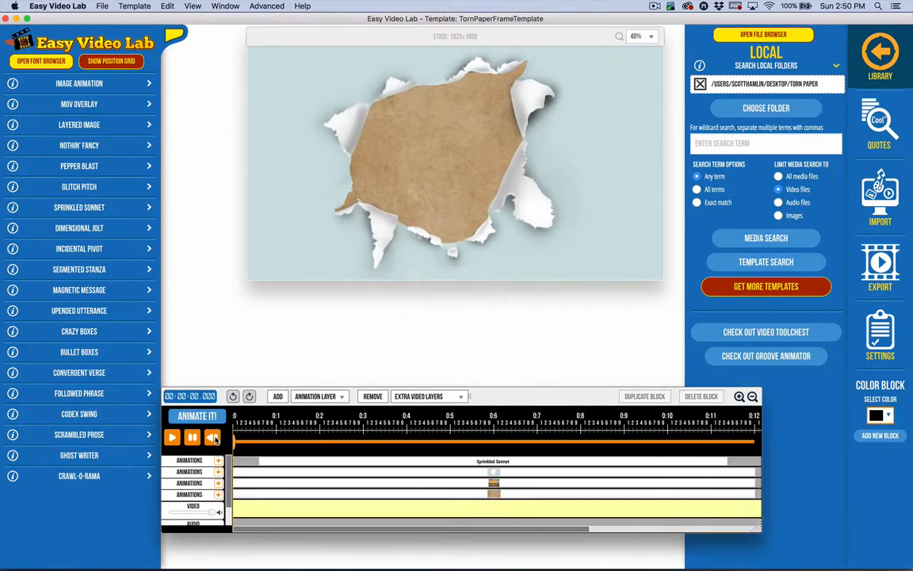
{"action": "left_click", "coordinate": [436, 484]}
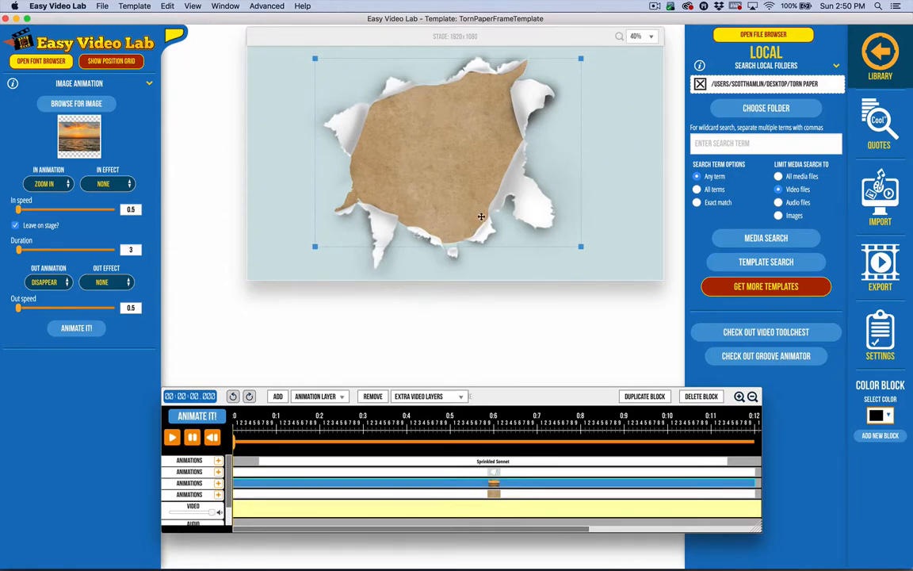
{"action": "left_click", "coordinate": [574, 442]}
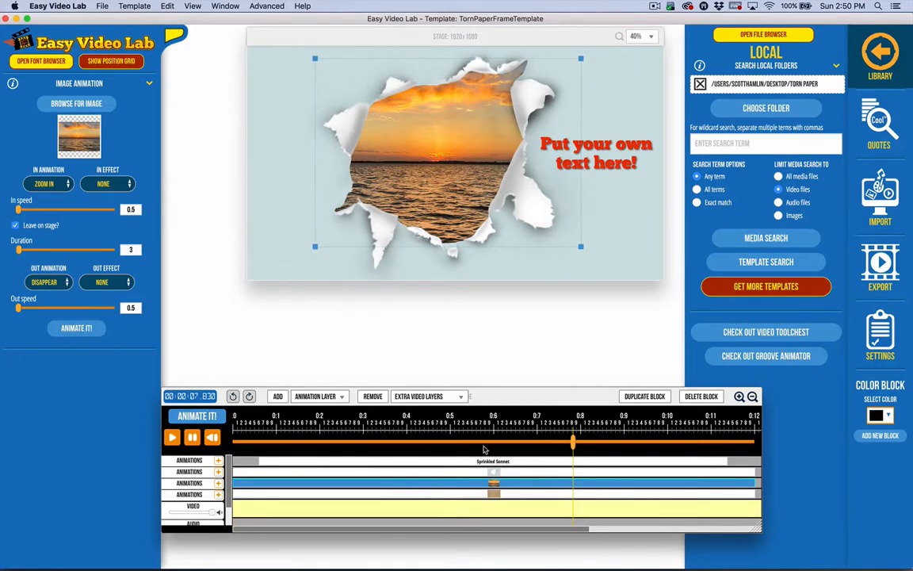
Replace the layered torn frame image with the yellow torn-hole frame number 9 from Static Frames, and preview the animation up to about 8.79 s.
{"action": "left_click", "coordinate": [453, 471]}
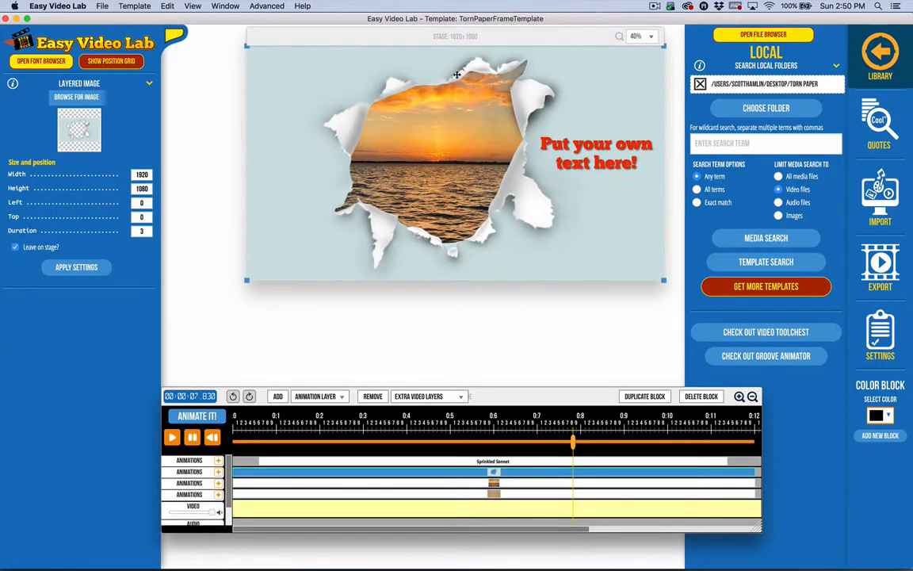
{"action": "left_click", "coordinate": [77, 97]}
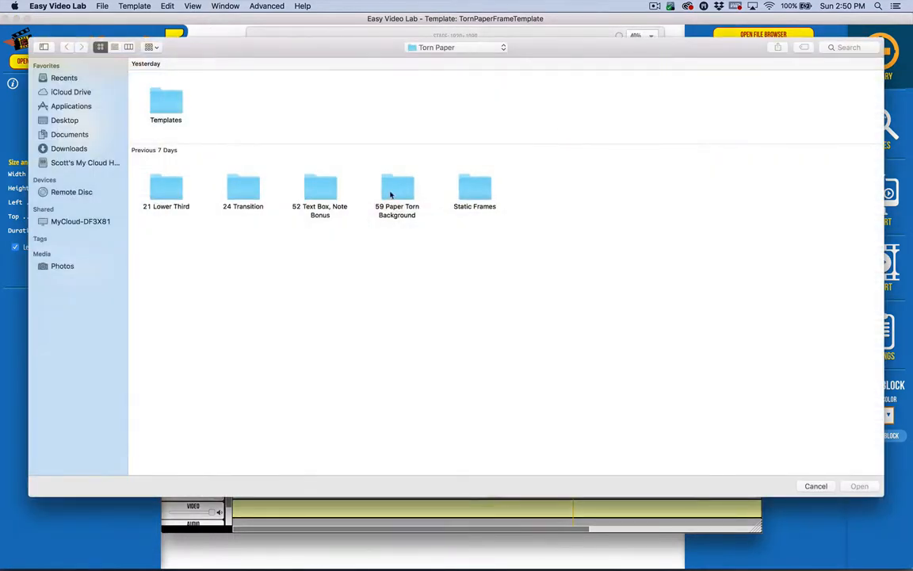
{"action": "double_click", "coordinate": [478, 189]}
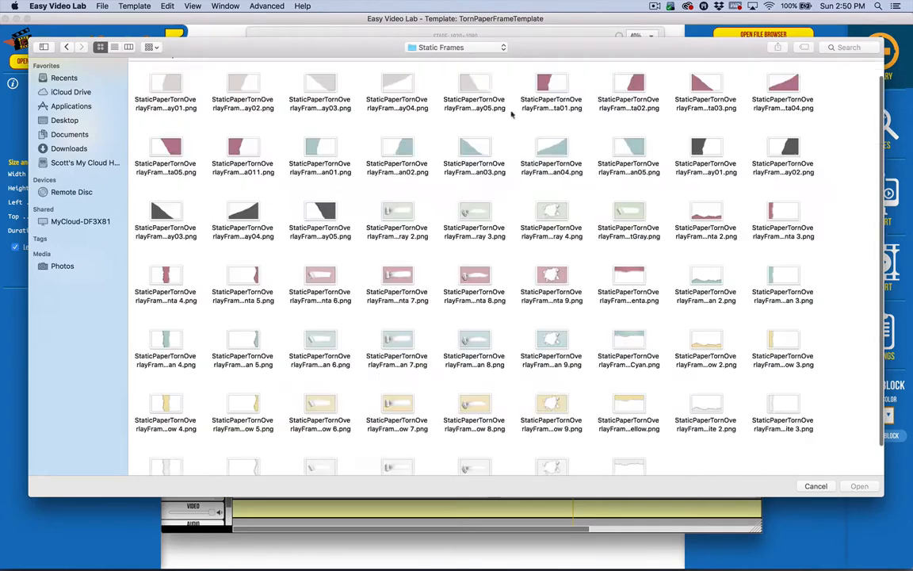
{"action": "left_click", "coordinate": [558, 404]}
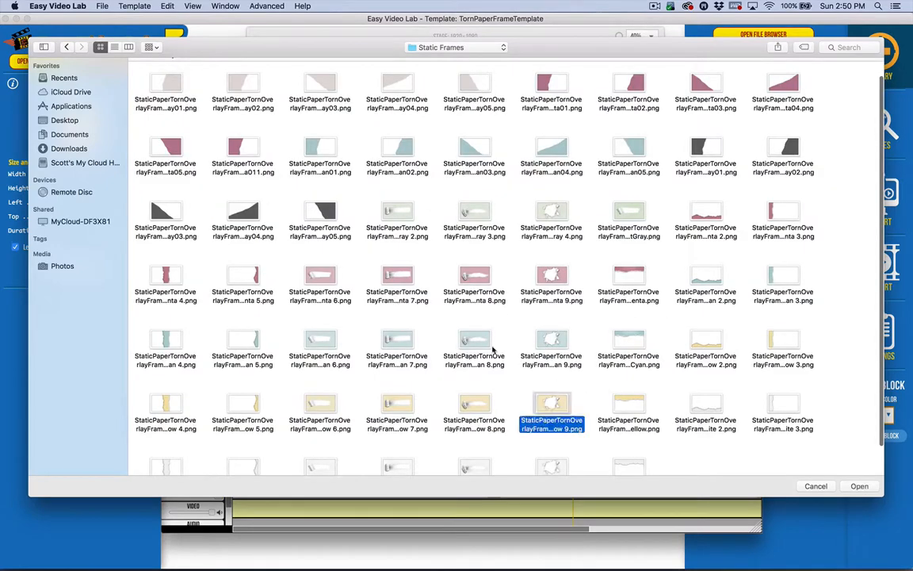
{"action": "left_click", "coordinate": [552, 278]}
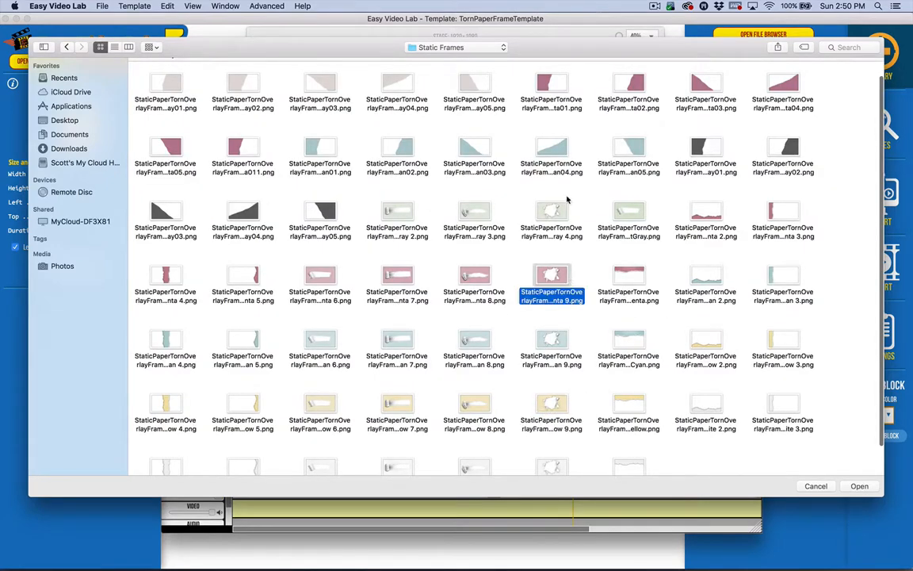
{"action": "scroll", "coordinate": [560, 412], "scroll_direction": "down", "scroll_amount": 2}
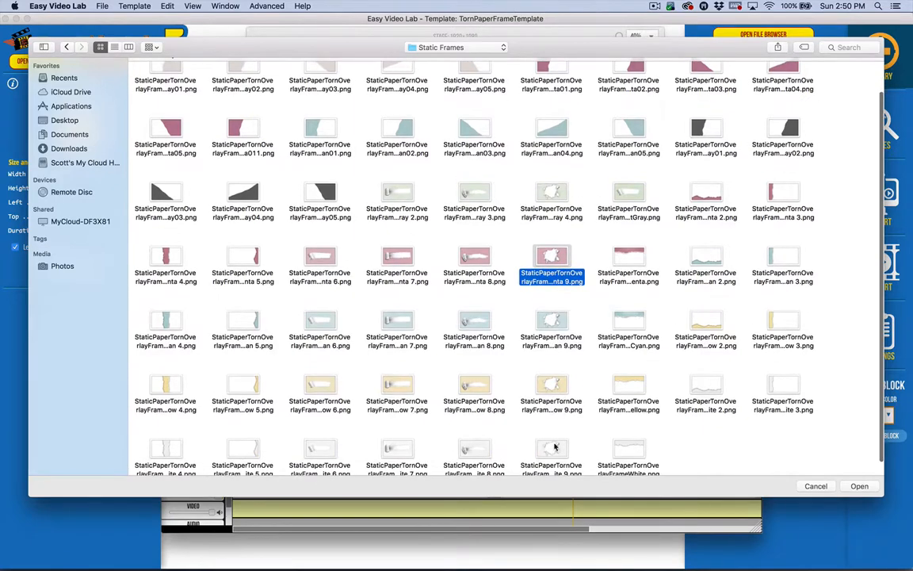
{"action": "left_click", "coordinate": [556, 451]}
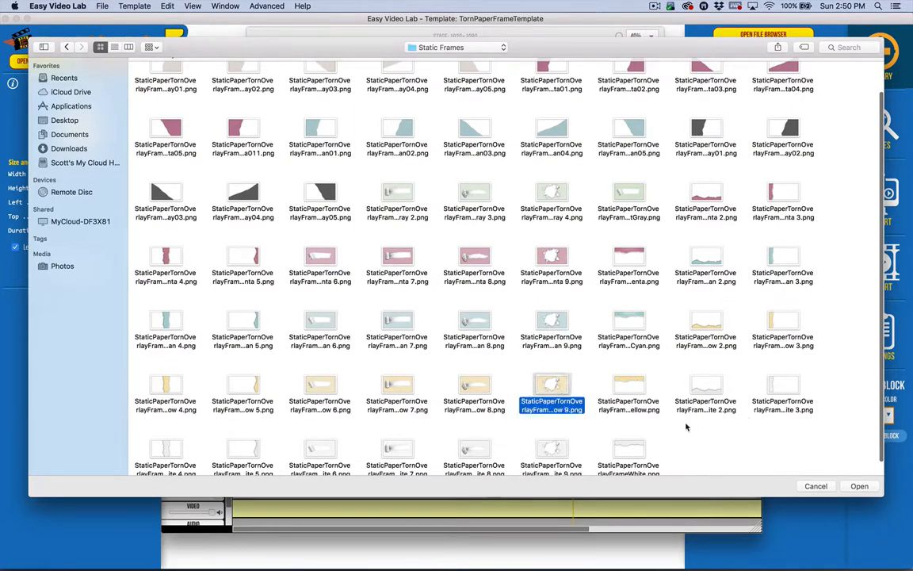
{"action": "left_click", "coordinate": [859, 486]}
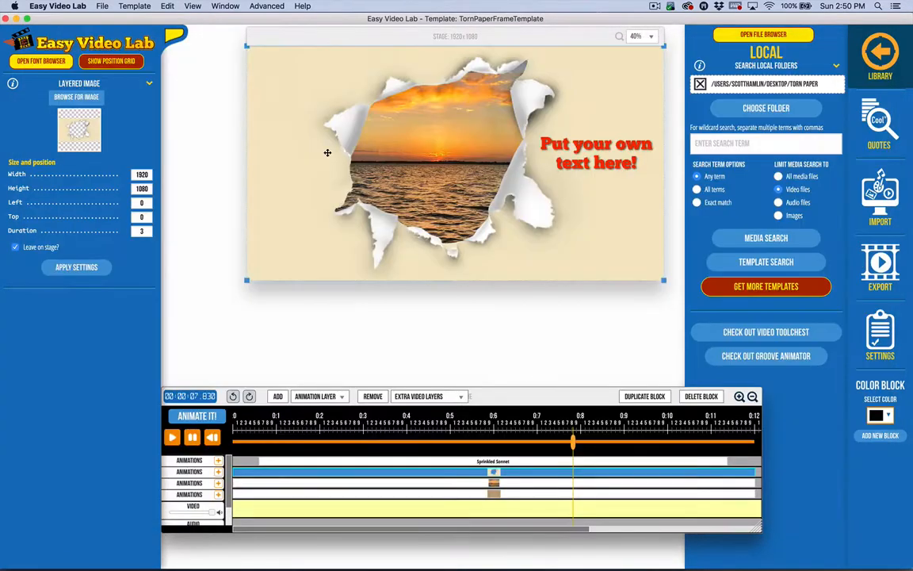
{"action": "left_click", "coordinate": [211, 437]}
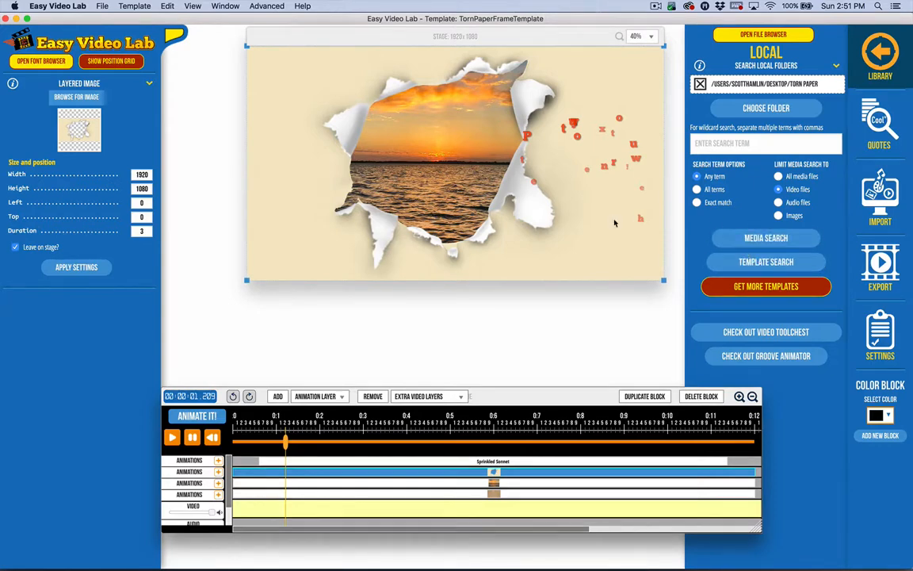
{"action": "left_click", "coordinate": [614, 440]}
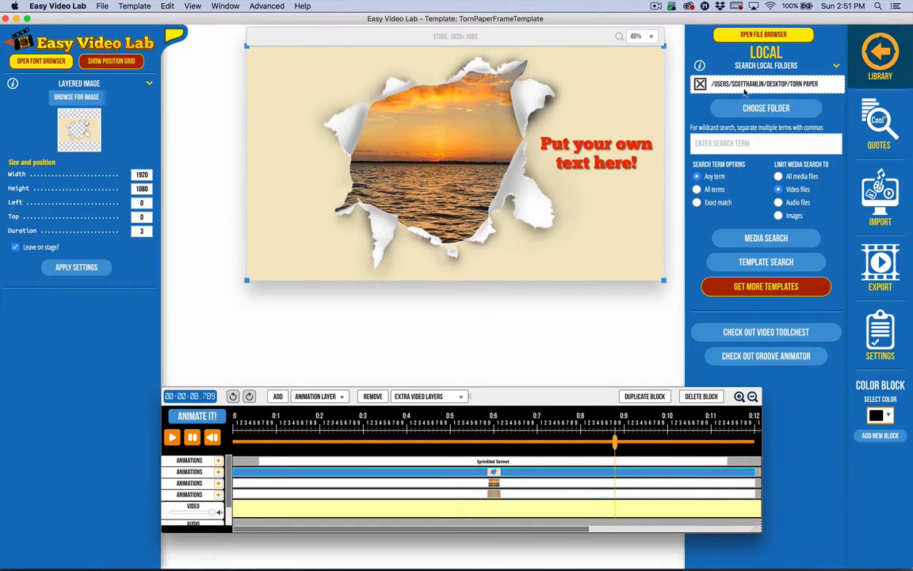
Switch to the Torn Paper folder in Finder and examine its 59 Paper Torn Background and 52 Text Box, Note Bonus subfolders.
{"action": "key", "text": "ctrl+Up"}
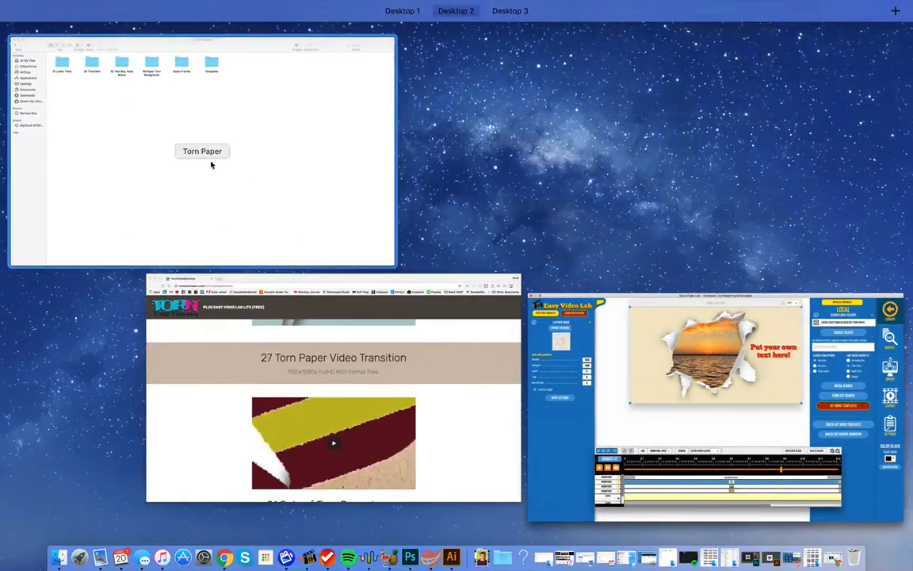
{"action": "left_click", "coordinate": [211, 164]}
{"action": "double_click", "coordinate": [349, 85]}
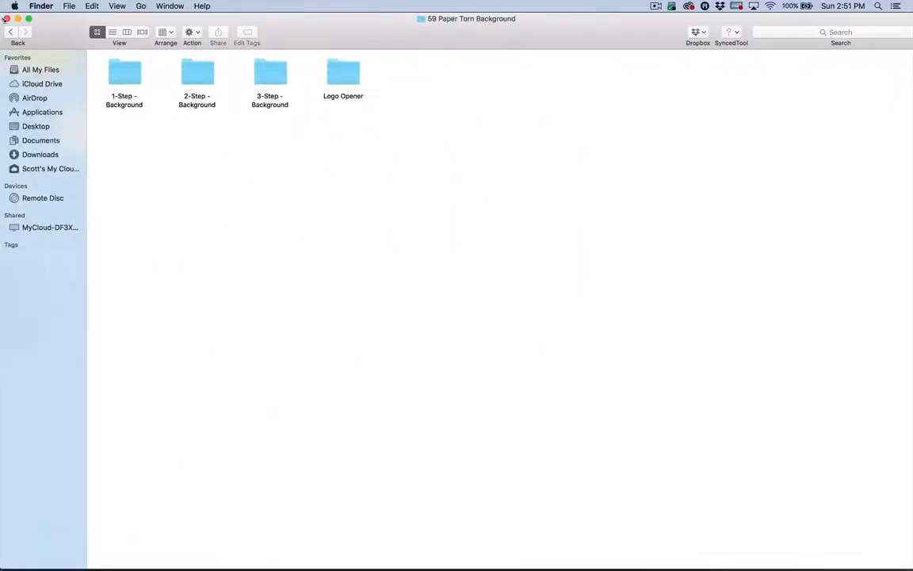
{"action": "left_click", "coordinate": [11, 31]}
{"action": "left_click", "coordinate": [263, 76]}
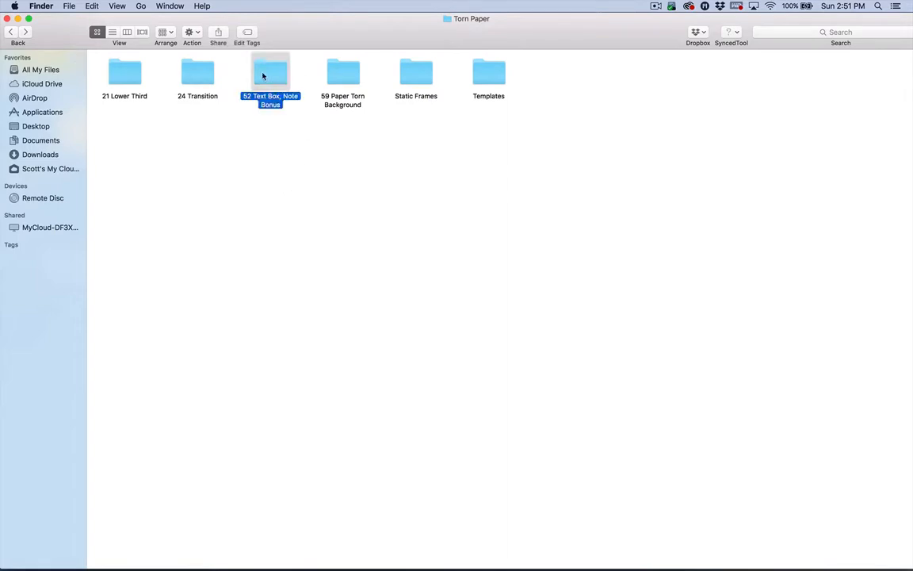
{"action": "double_click", "coordinate": [263, 76]}
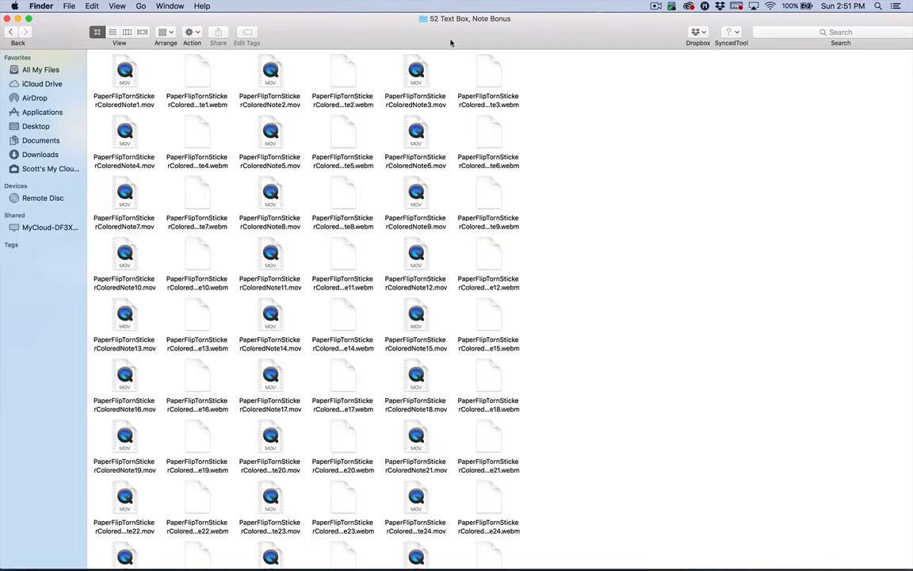
{"action": "left_click", "coordinate": [7, 34]}
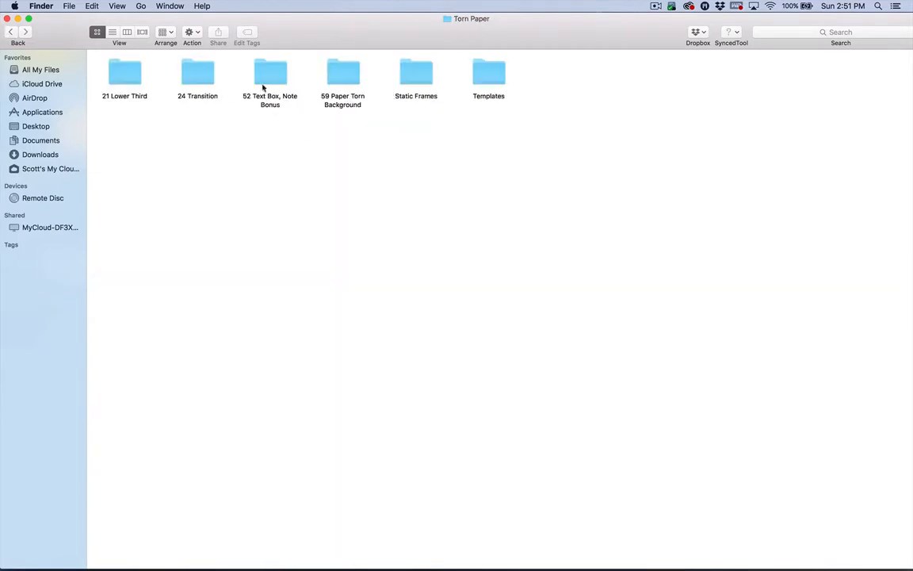
Return to Easy Video Lab and replace the local search folder with 52 Text Box, Note Bonus inside Torn Paper.
{"action": "mouse_move", "coordinate": [418, 564]}
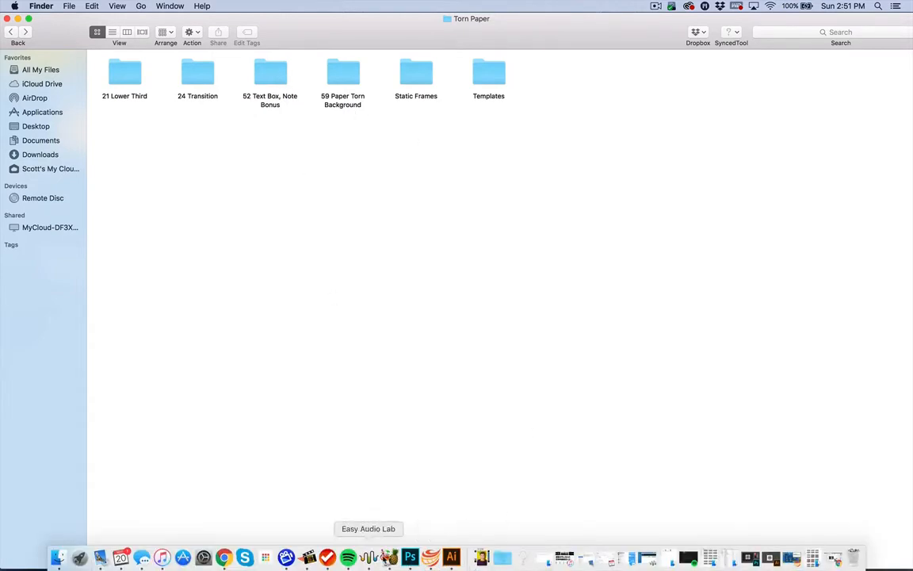
{"action": "left_click", "coordinate": [306, 558]}
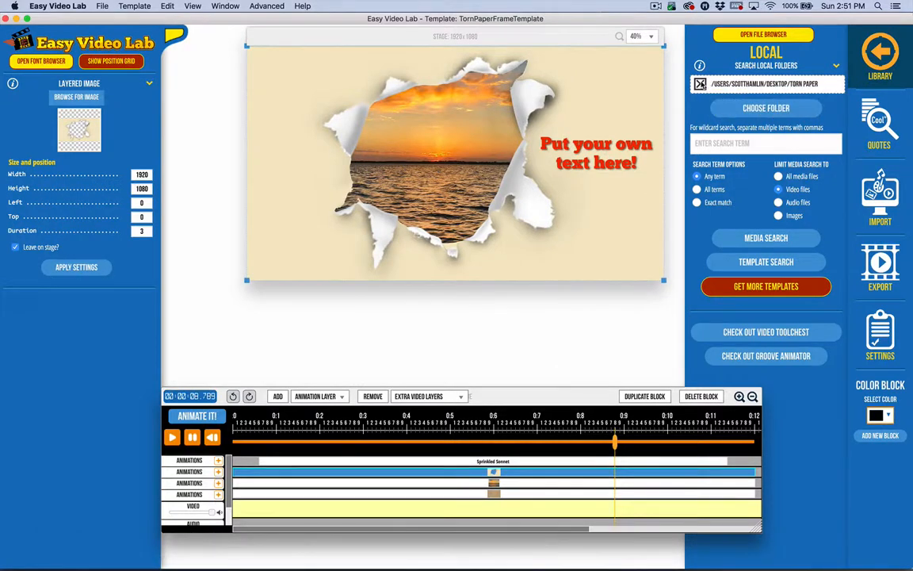
{"action": "left_click", "coordinate": [701, 85]}
{"action": "left_click", "coordinate": [749, 86]}
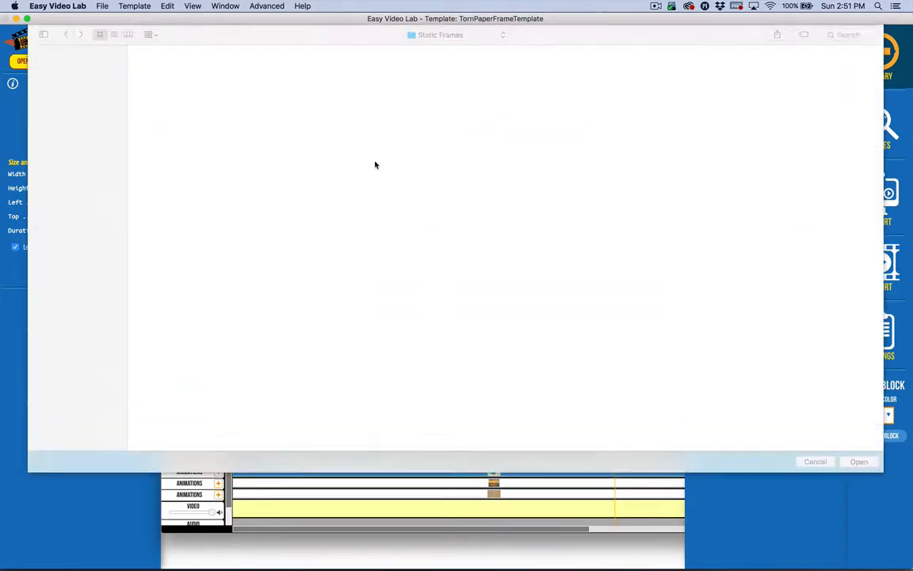
{"action": "scroll", "coordinate": [457, 111], "scroll_direction": "down", "scroll_amount": 2}
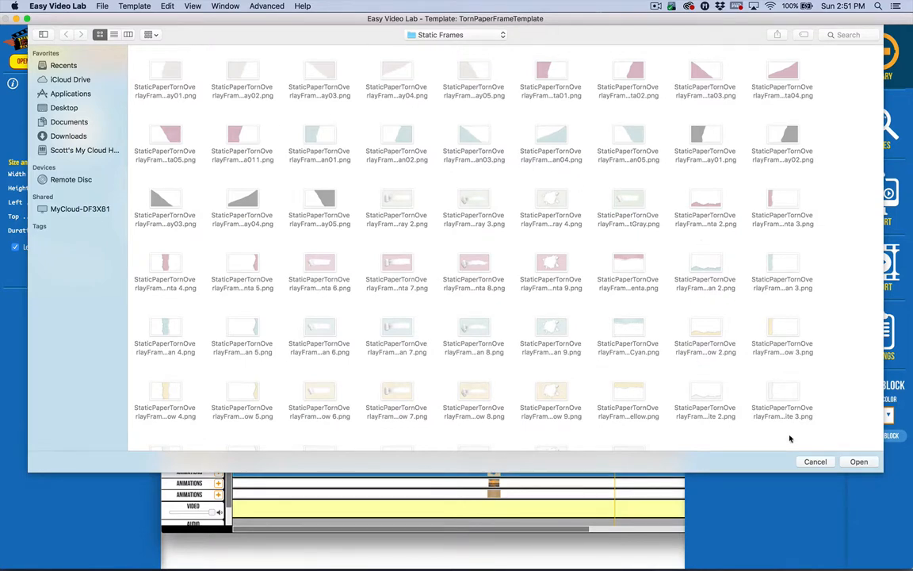
{"action": "left_click", "coordinate": [436, 37]}
{"action": "left_click", "coordinate": [435, 44]}
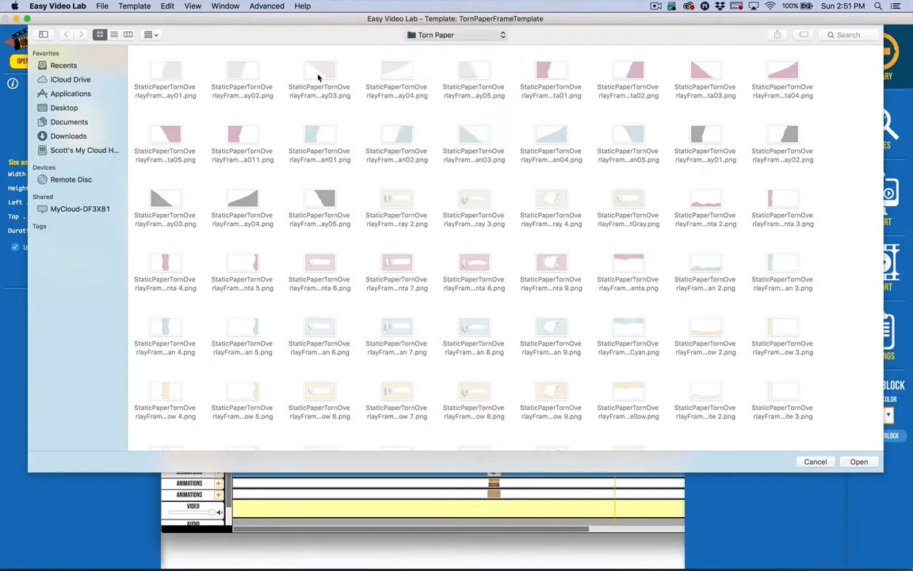
{"action": "double_click", "coordinate": [333, 183]}
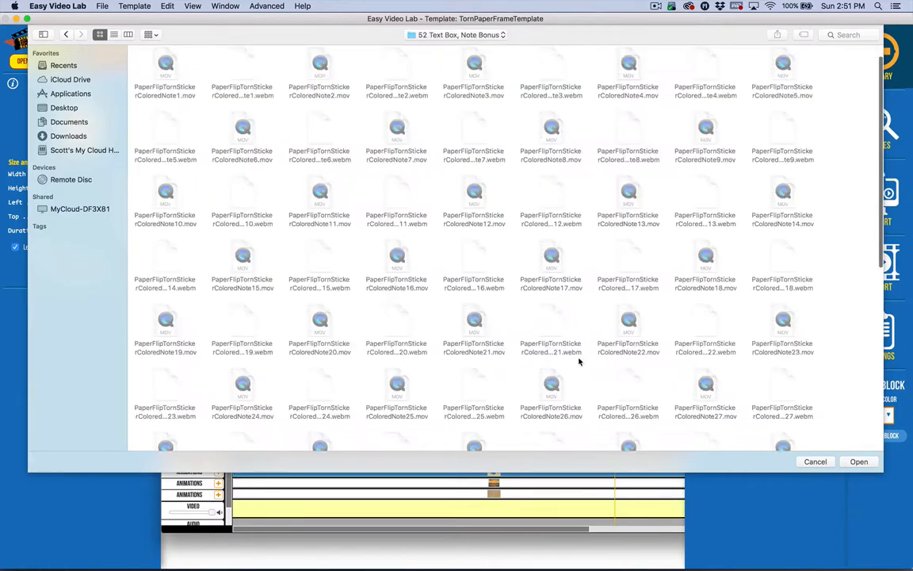
{"action": "left_click", "coordinate": [858, 461]}
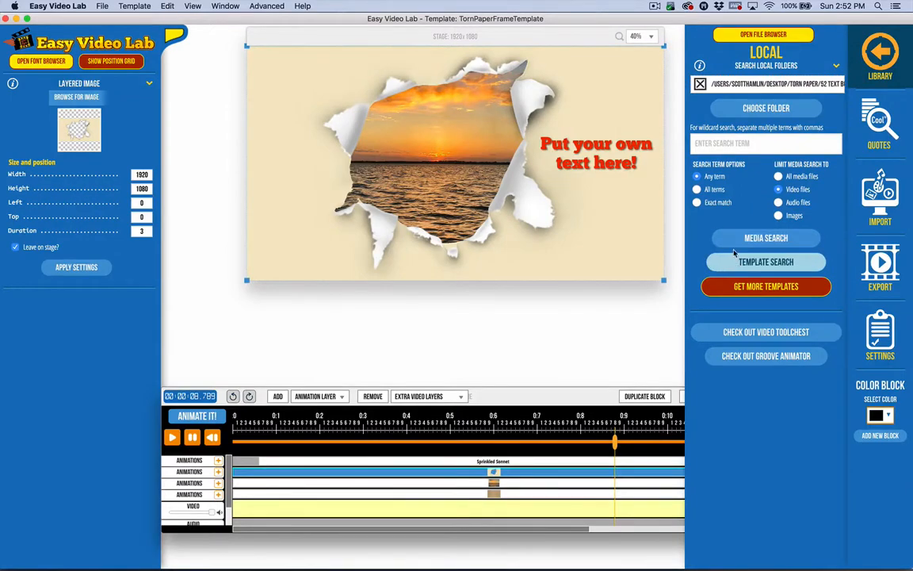
Search the folder's video files and preview PaperFlipTornStickerColoredNote33.mov and PaperFlipTornStickerColoredNote10.mov.
{"action": "left_click", "coordinate": [735, 246]}
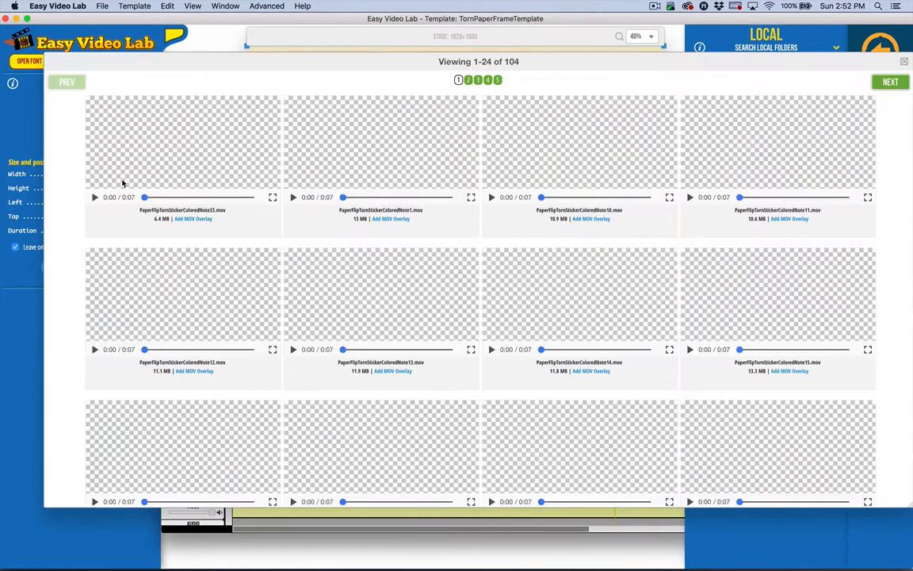
{"action": "left_click", "coordinate": [95, 197]}
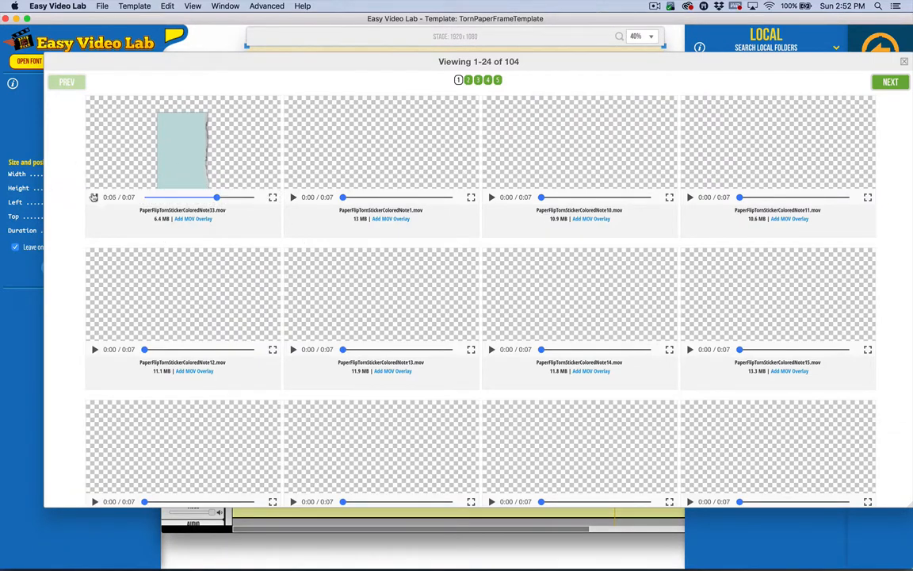
{"action": "left_click", "coordinate": [94, 198]}
{"action": "left_click_drag", "start_coordinate": [223, 200], "coordinate": [173, 198]}
{"action": "left_click", "coordinate": [94, 197]}
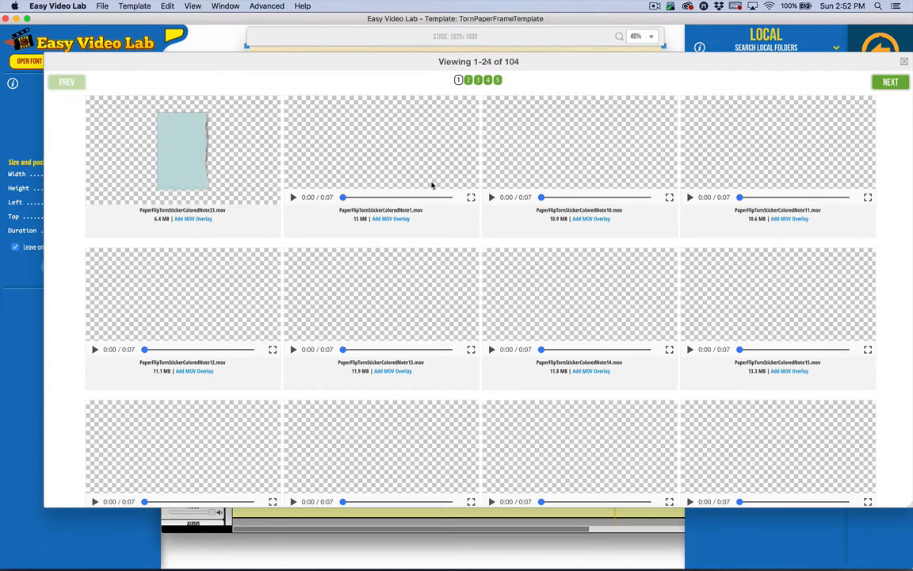
{"action": "left_click", "coordinate": [492, 197]}
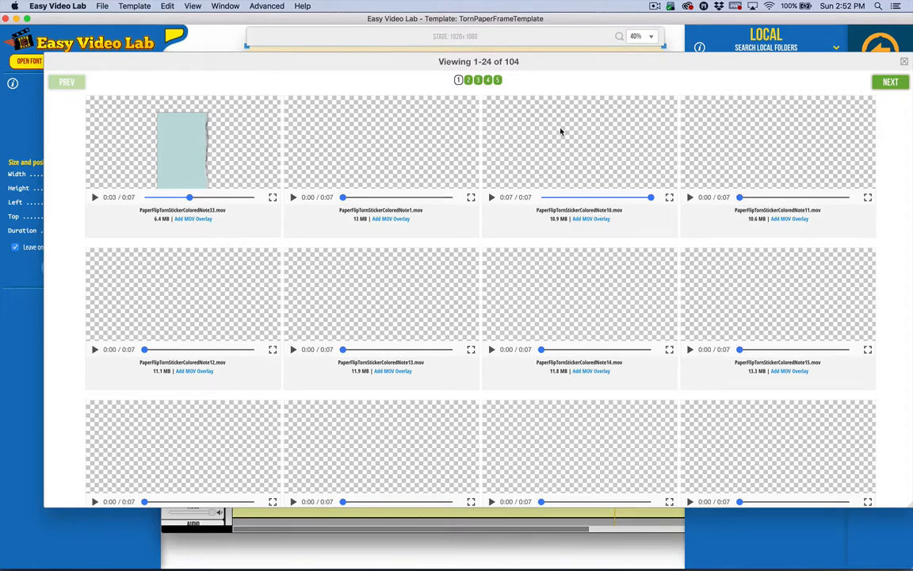
Replay PaperFlipTornStickerColoredNote10.mov, preview PaperFlipTornStickerColoredNote1.mov, and close the media search results.
{"action": "left_click", "coordinate": [573, 198]}
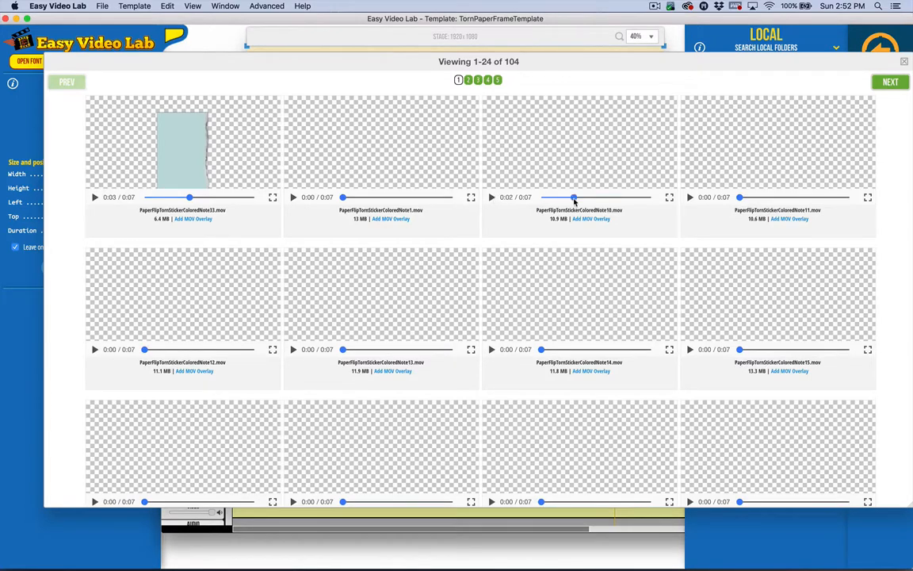
{"action": "left_click", "coordinate": [492, 198]}
{"action": "left_click", "coordinate": [491, 198]}
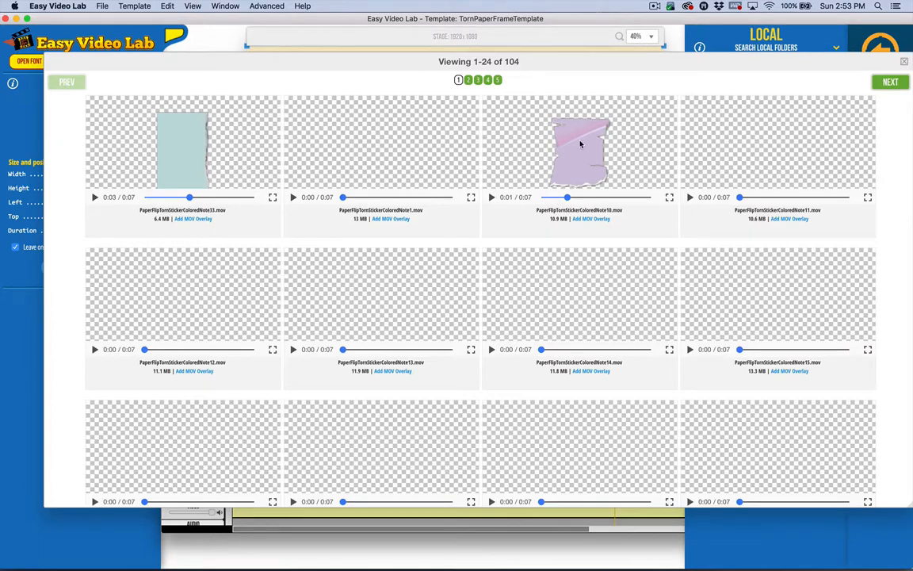
{"action": "scroll", "coordinate": [483, 296], "scroll_direction": "down", "scroll_amount": 10}
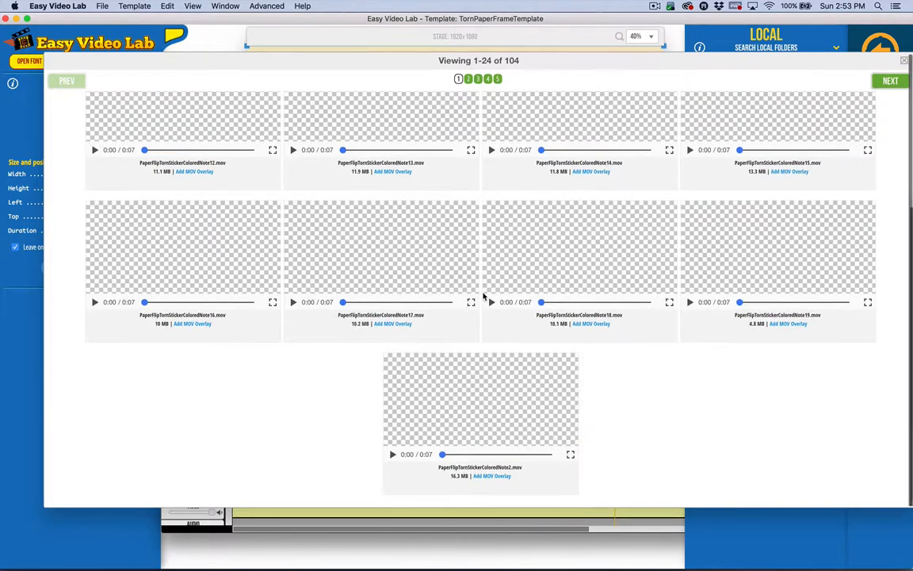
{"action": "scroll", "coordinate": [484, 296], "scroll_direction": "up", "scroll_amount": 10}
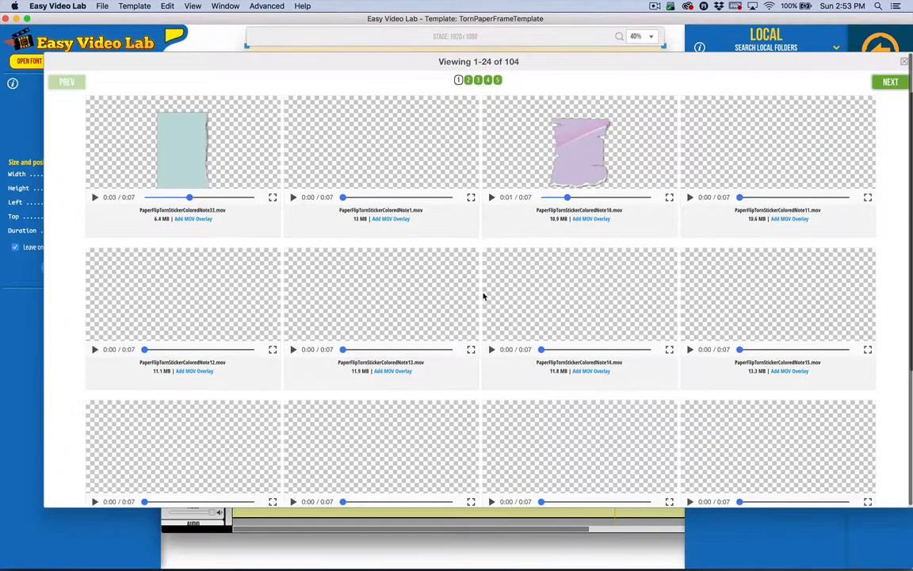
{"action": "left_click", "coordinate": [292, 198]}
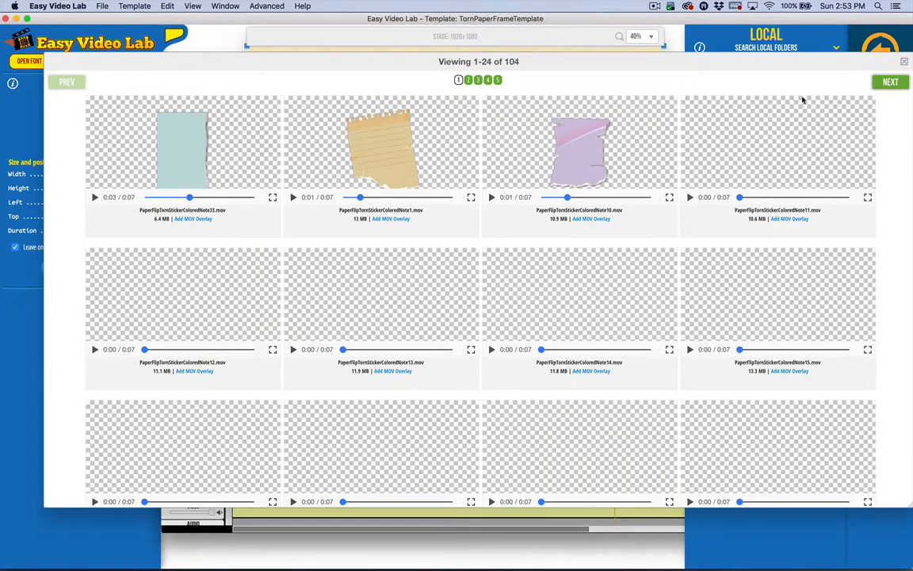
{"action": "left_click", "coordinate": [905, 63]}
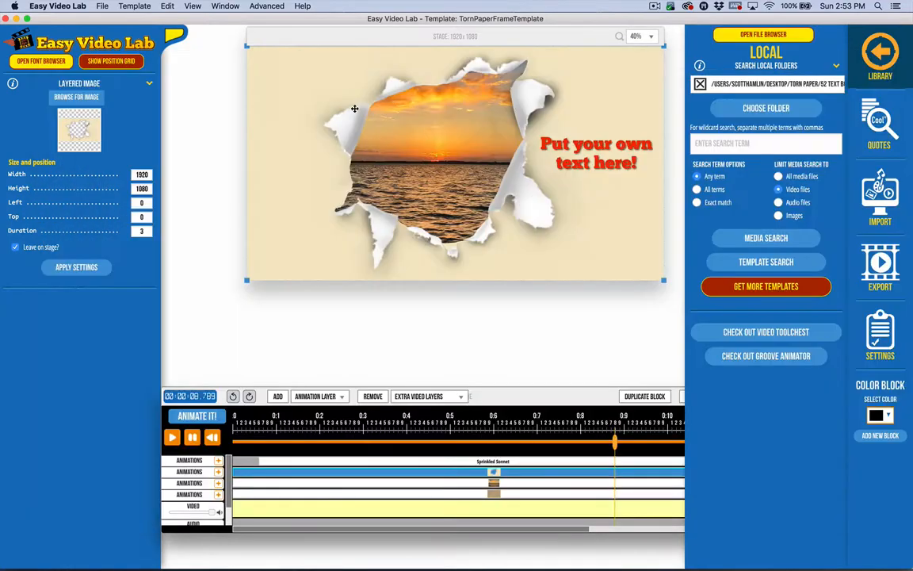
Switch to the TornVideoElements page in Chrome and examine the Here's What You'll Get section with its animated torn paper backgrounds.
{"action": "key", "text": "ctrl+Up"}
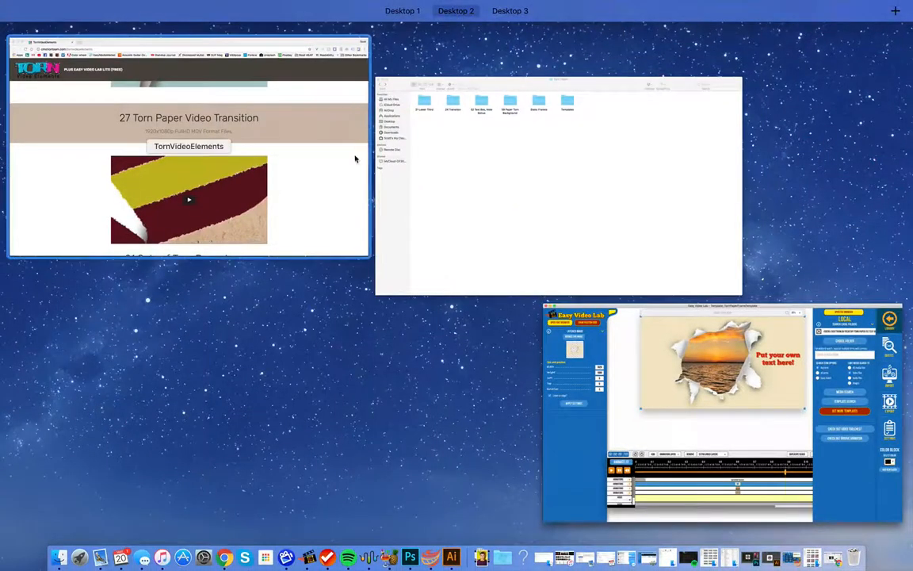
{"action": "left_click", "coordinate": [315, 169]}
{"action": "scroll", "coordinate": [153, 277], "scroll_direction": "up", "scroll_amount": 15}
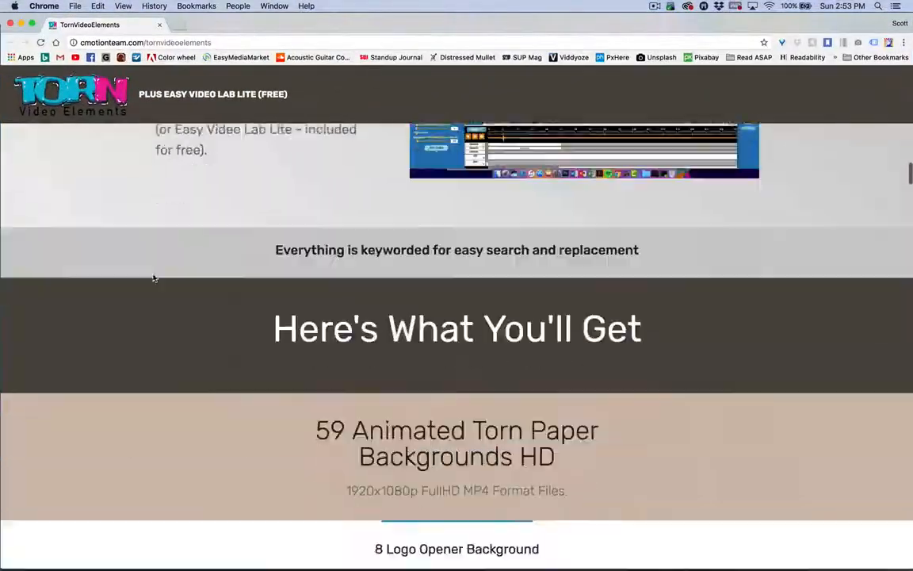
{"action": "scroll", "coordinate": [154, 277], "scroll_direction": "up", "scroll_amount": 10}
{"action": "scroll", "coordinate": [154, 277], "scroll_direction": "down", "scroll_amount": 12}
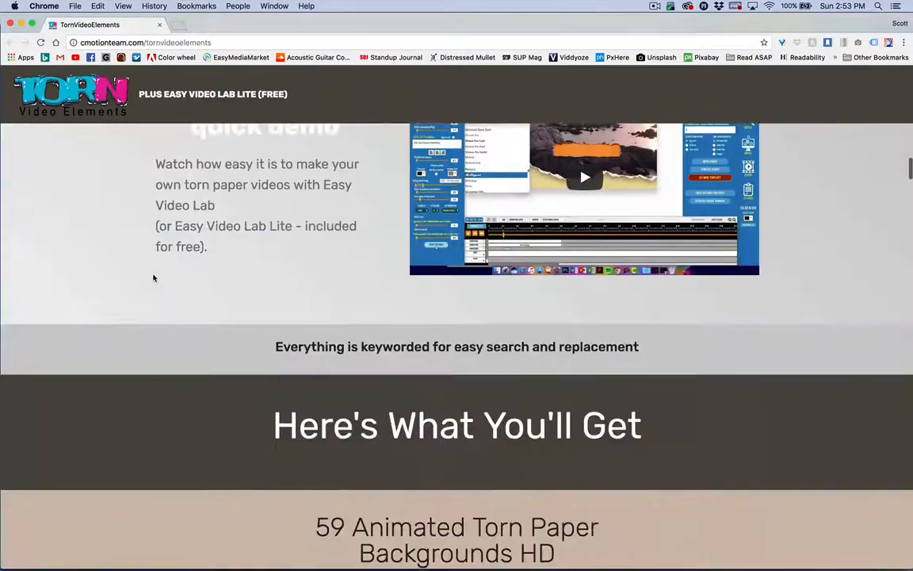
{"action": "scroll", "coordinate": [154, 277], "scroll_direction": "down", "scroll_amount": 10}
{"action": "scroll", "coordinate": [154, 278], "scroll_direction": "up", "scroll_amount": 15}
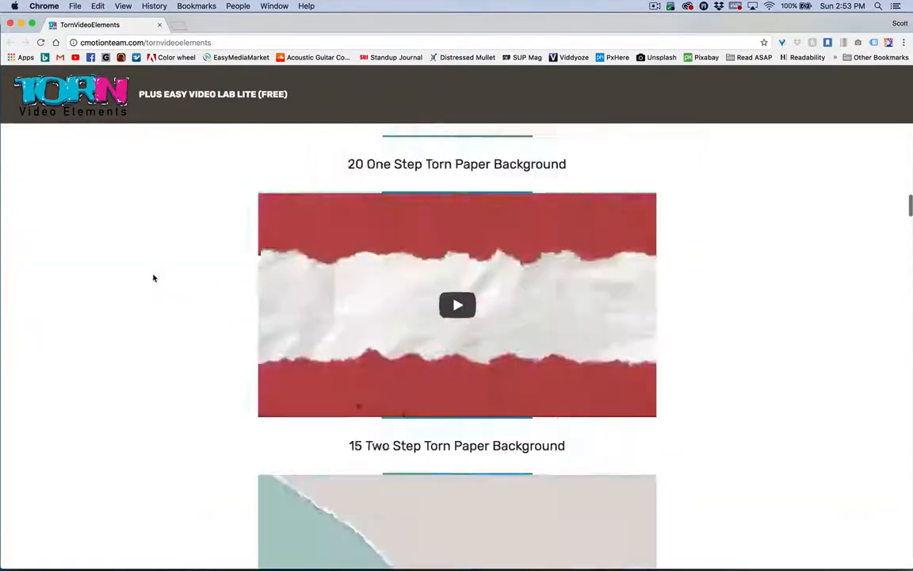
{"action": "scroll", "coordinate": [357, 485], "scroll_direction": "up", "scroll_amount": 3}
{"action": "scroll", "coordinate": [356, 485], "scroll_direction": "down", "scroll_amount": 10}
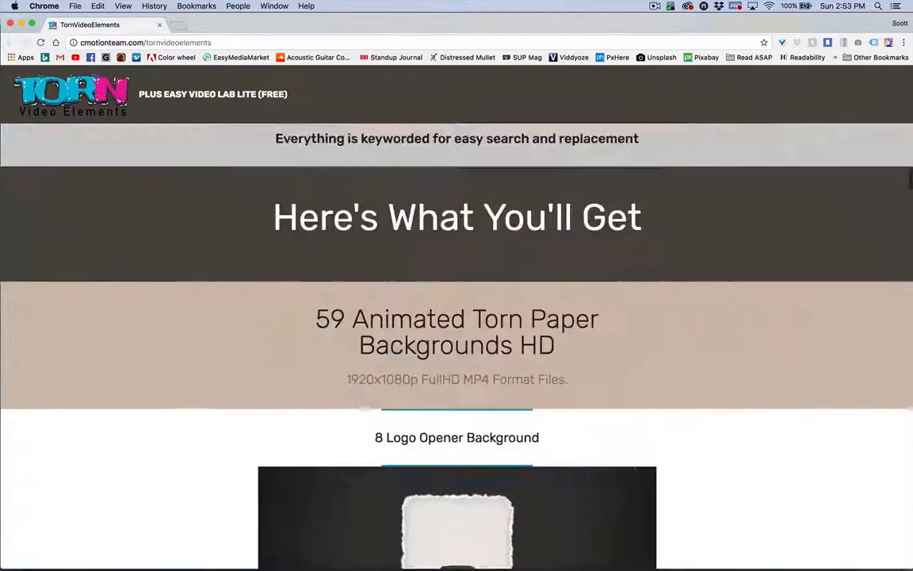
{"action": "scroll", "coordinate": [357, 485], "scroll_direction": "down", "scroll_amount": 5}
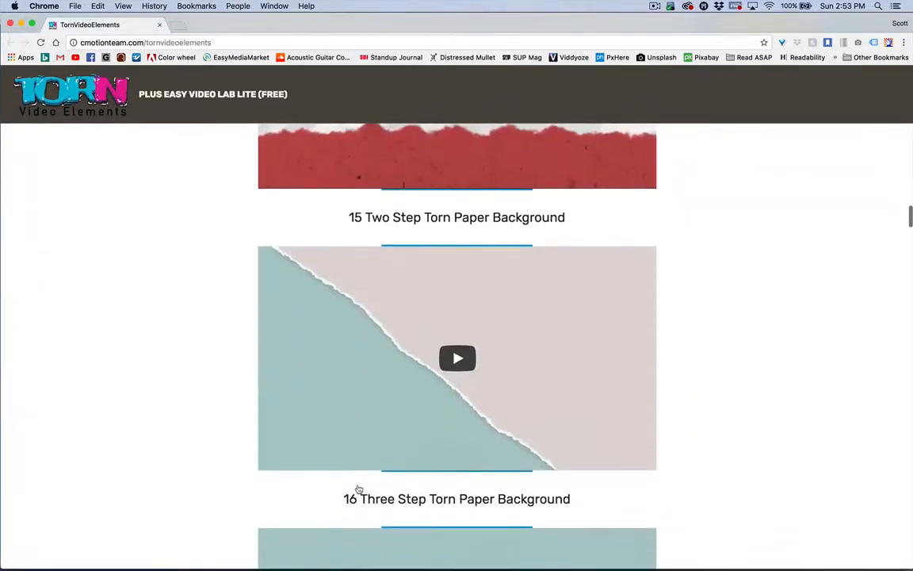
{"action": "scroll", "coordinate": [357, 485], "scroll_direction": "down", "scroll_amount": 3}
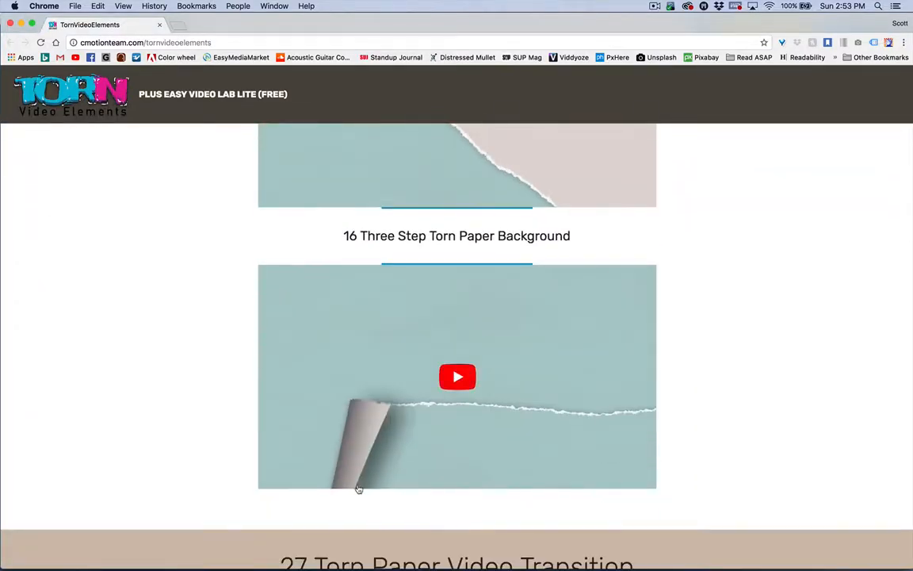